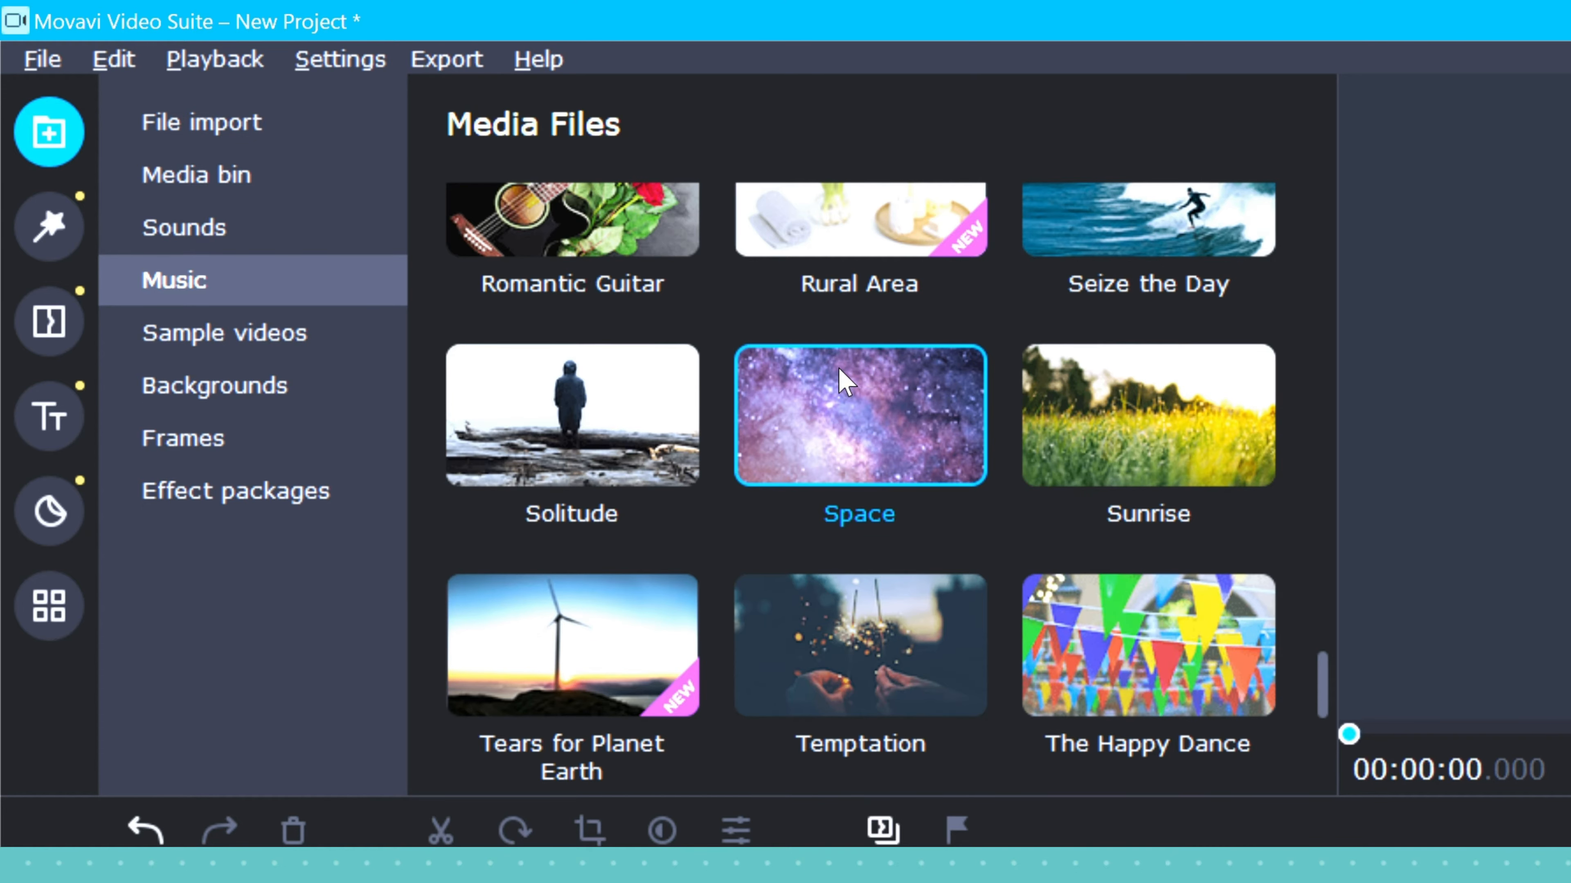
Find Ukulele in the built-in music collection, preview it and place it at the start of the audio track
scroll(844, 381, "down", 3)
scroll(844, 381, "down", 5)
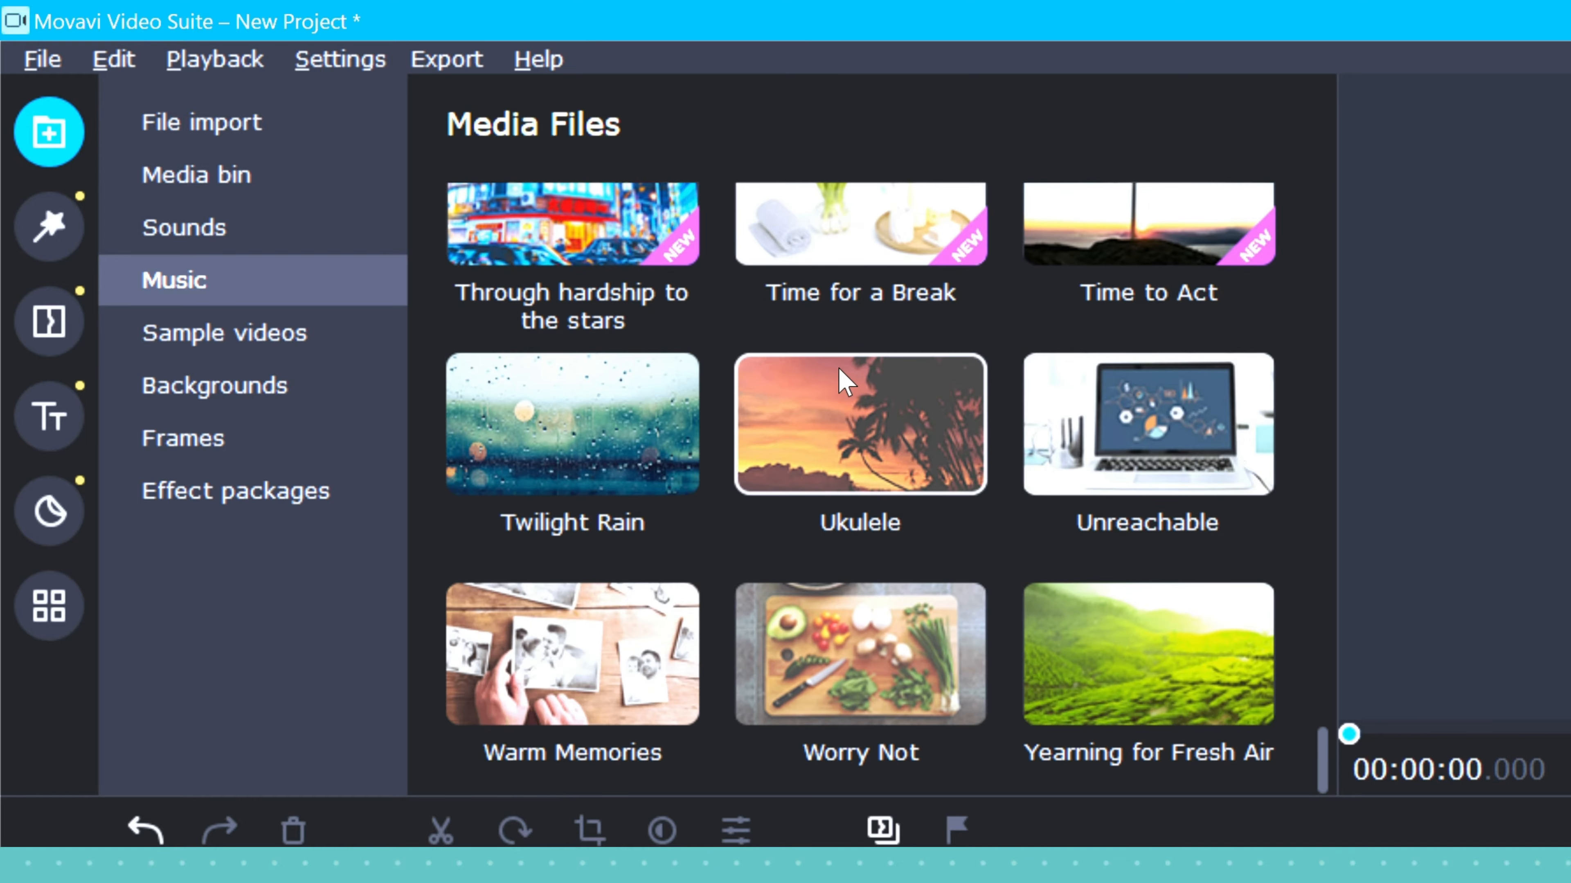
left_click(909, 433)
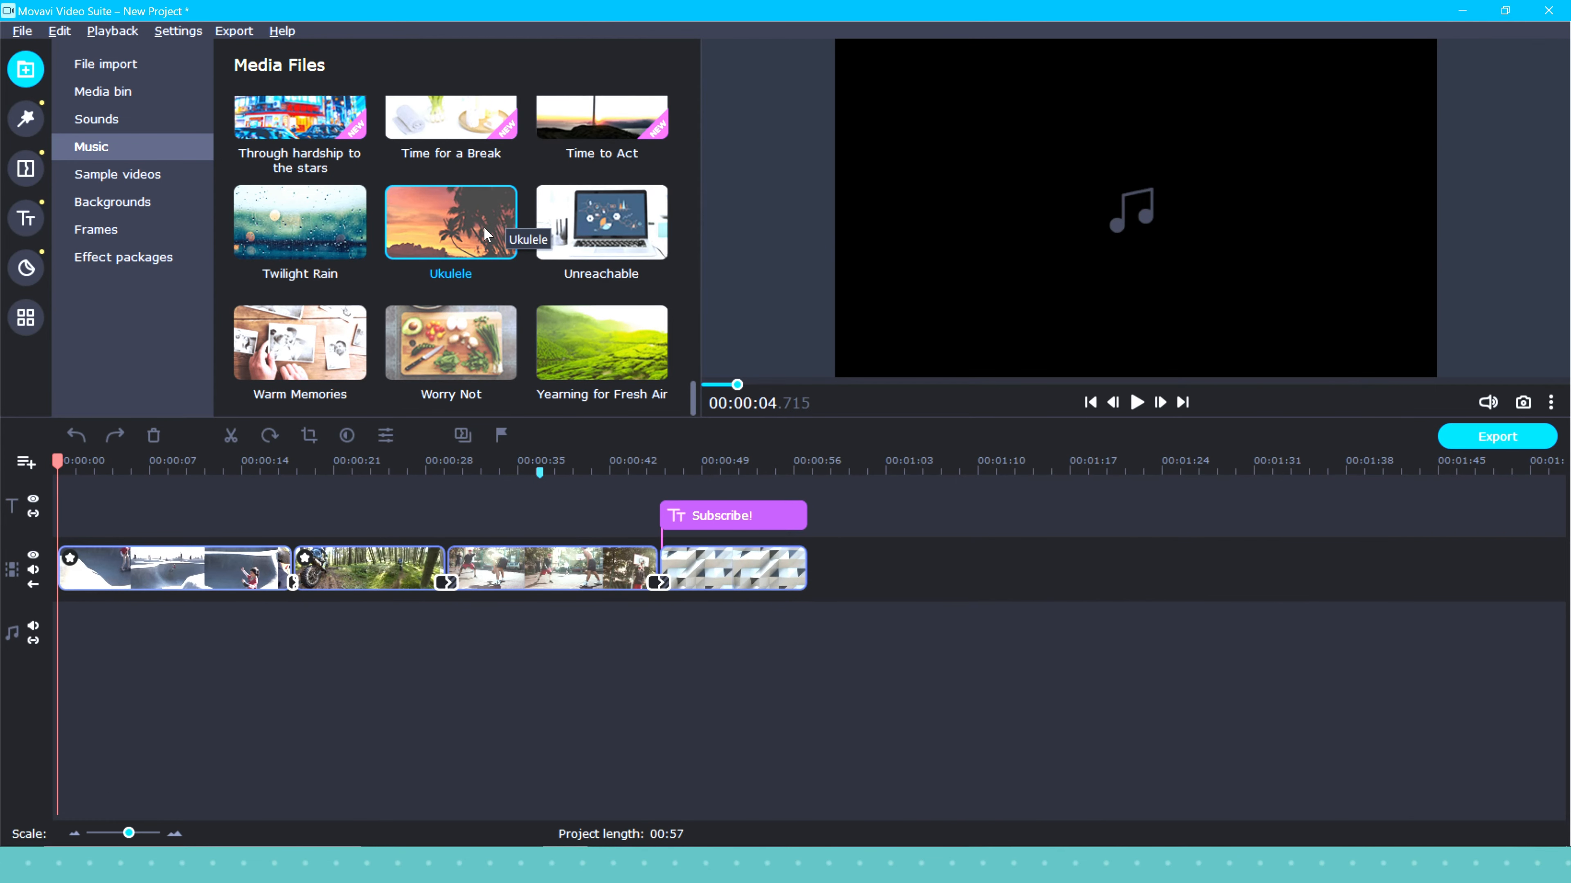
left_click_drag(483, 226, 57, 654)
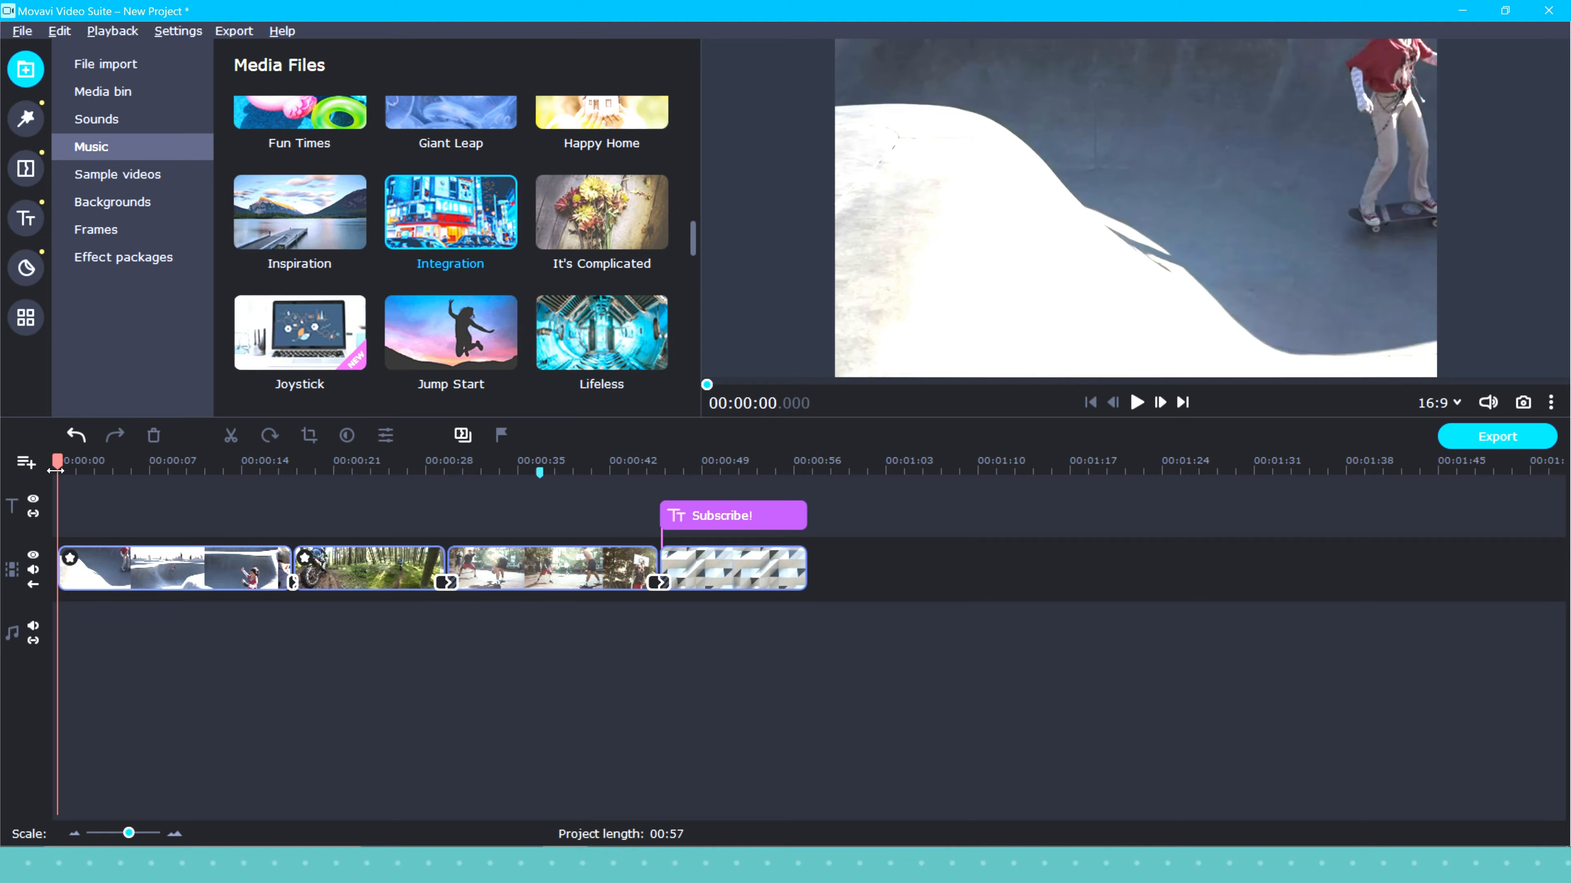
Shrink the editor window and bring the audio file from the desktop into the project's Media Bin
left_click(1504, 11)
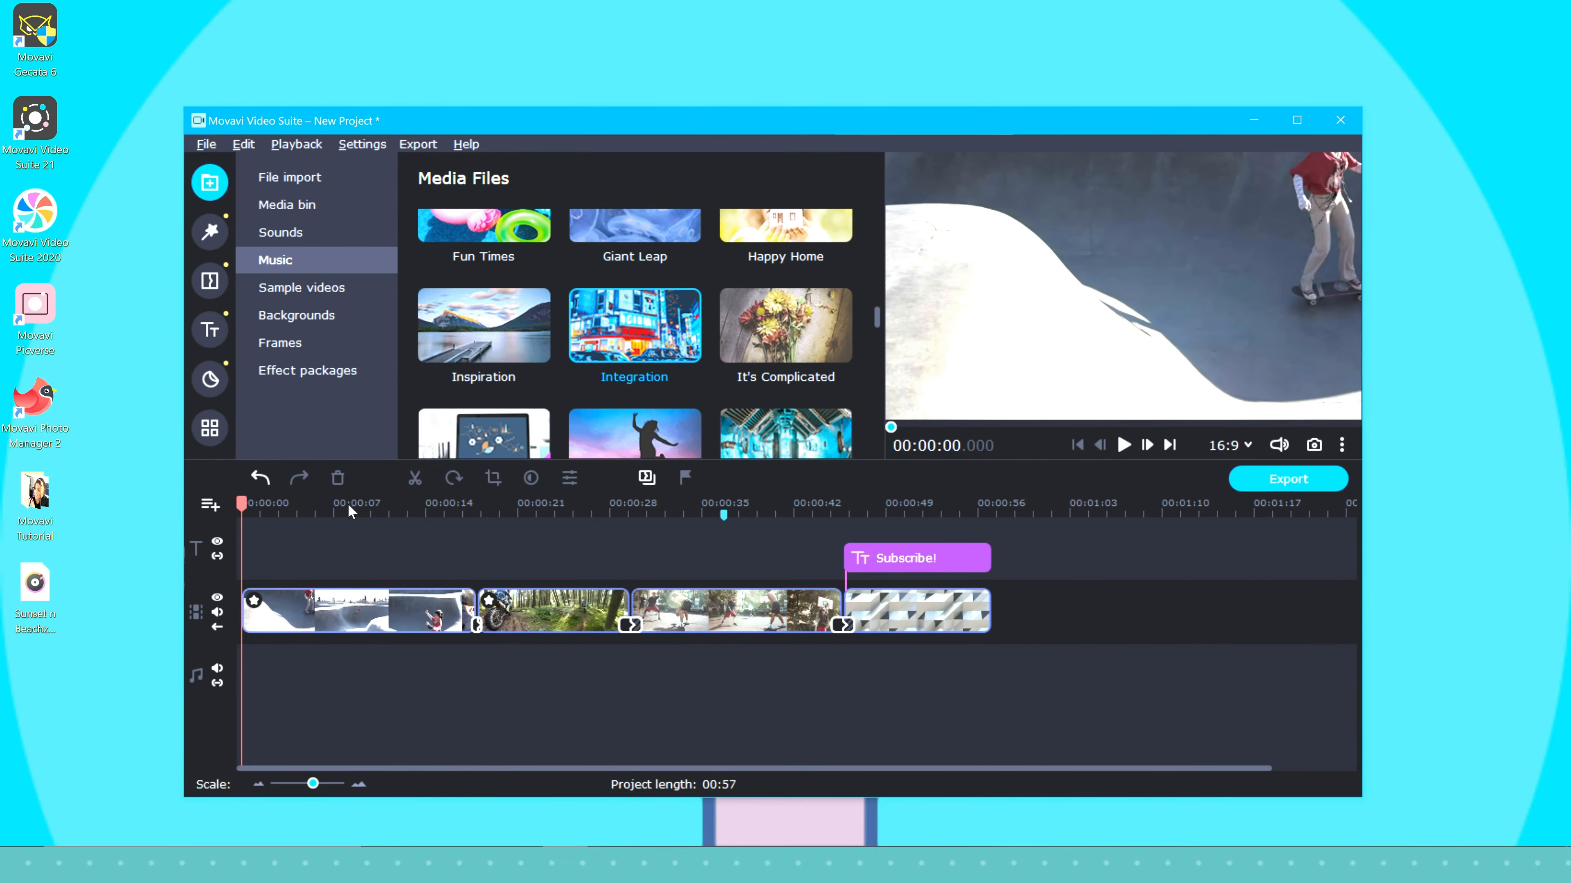
left_click_drag(35, 584, 258, 671)
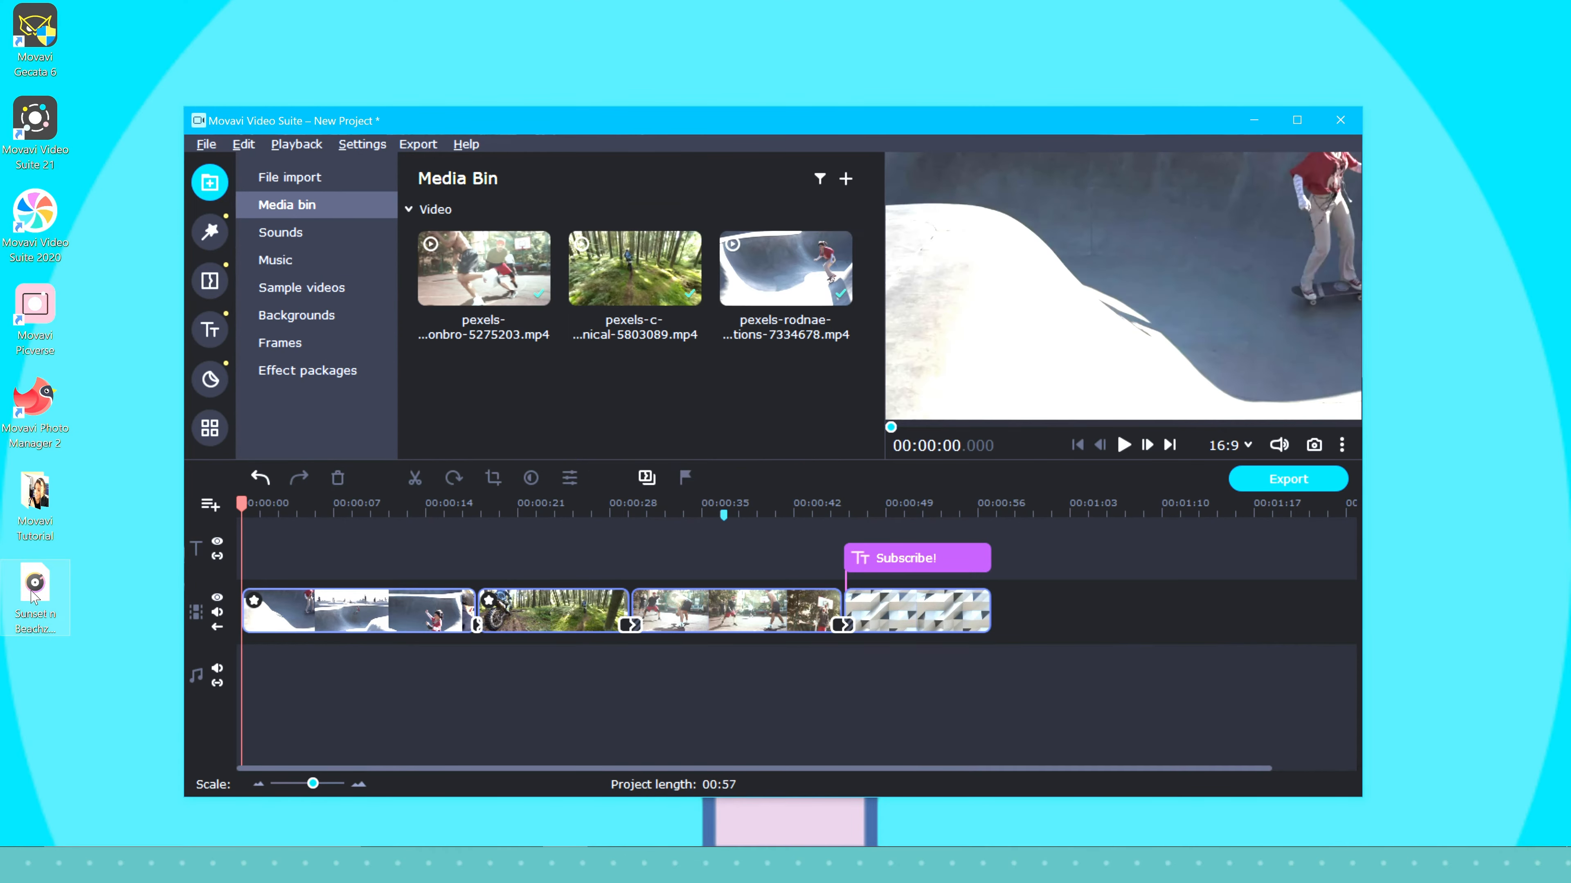
left_click(34, 595)
left_click_drag(34, 595, 446, 365)
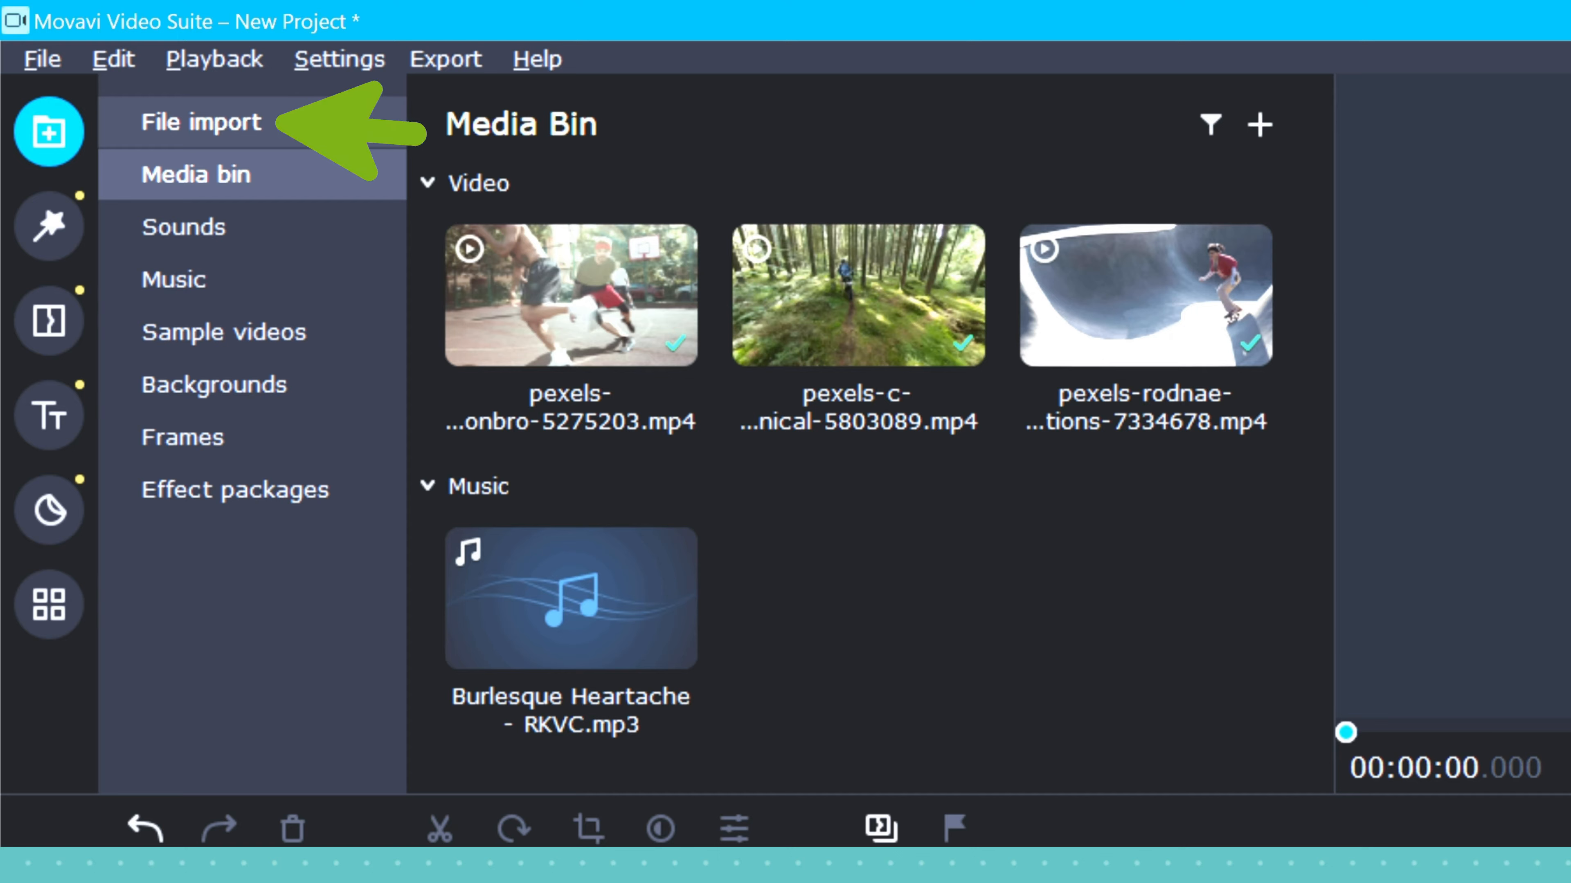
Import the MP3 files Know Myself and Sunset Dream - Cheel into the Media Bin
left_click(336, 126)
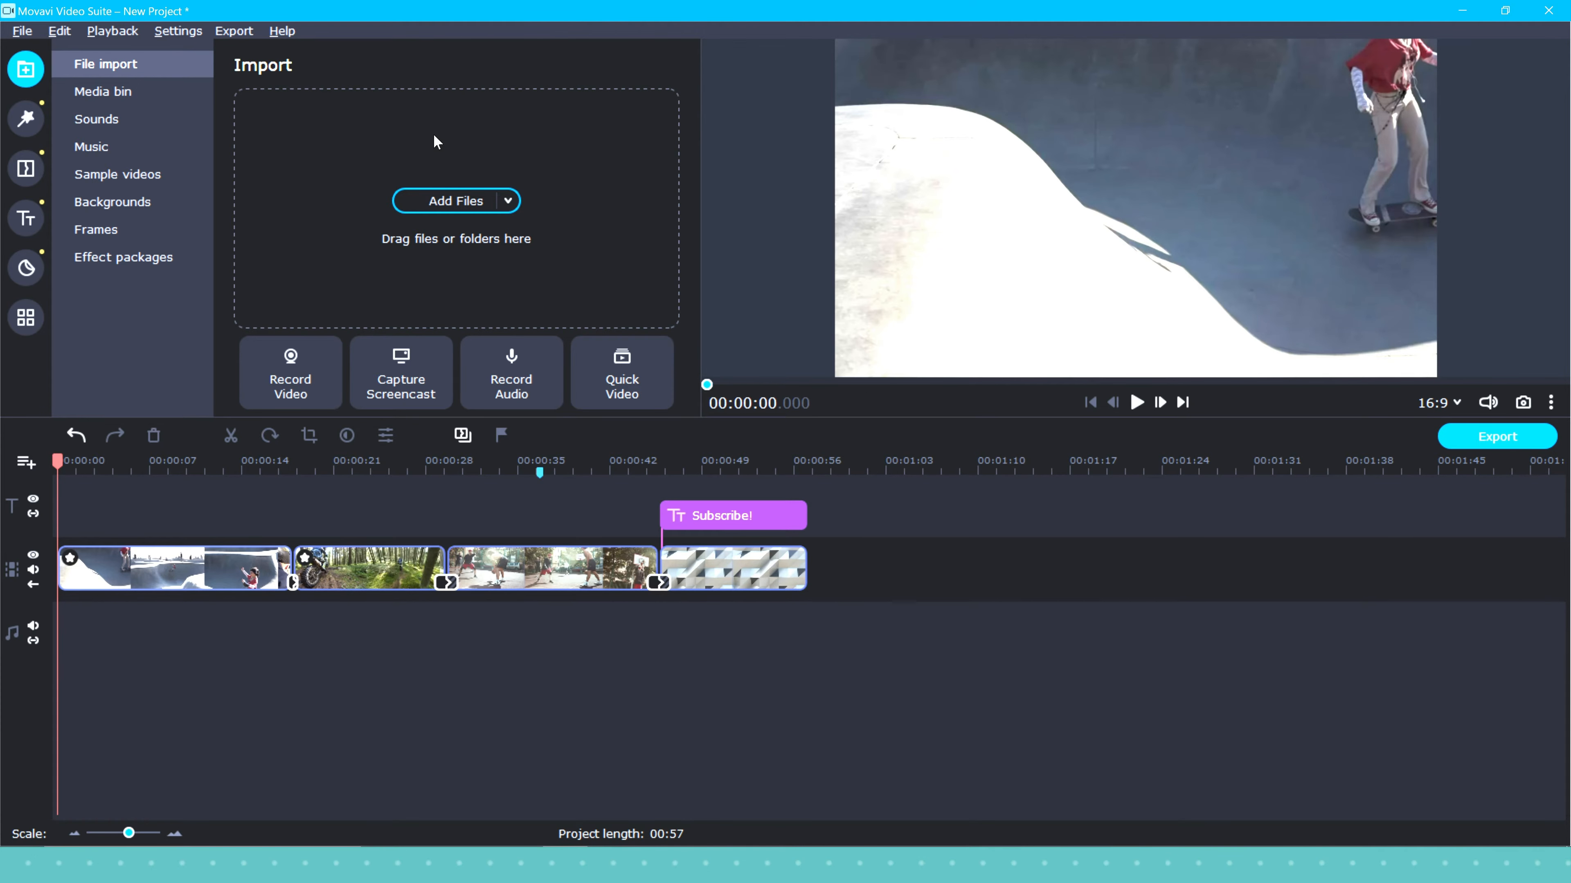
left_click(480, 205)
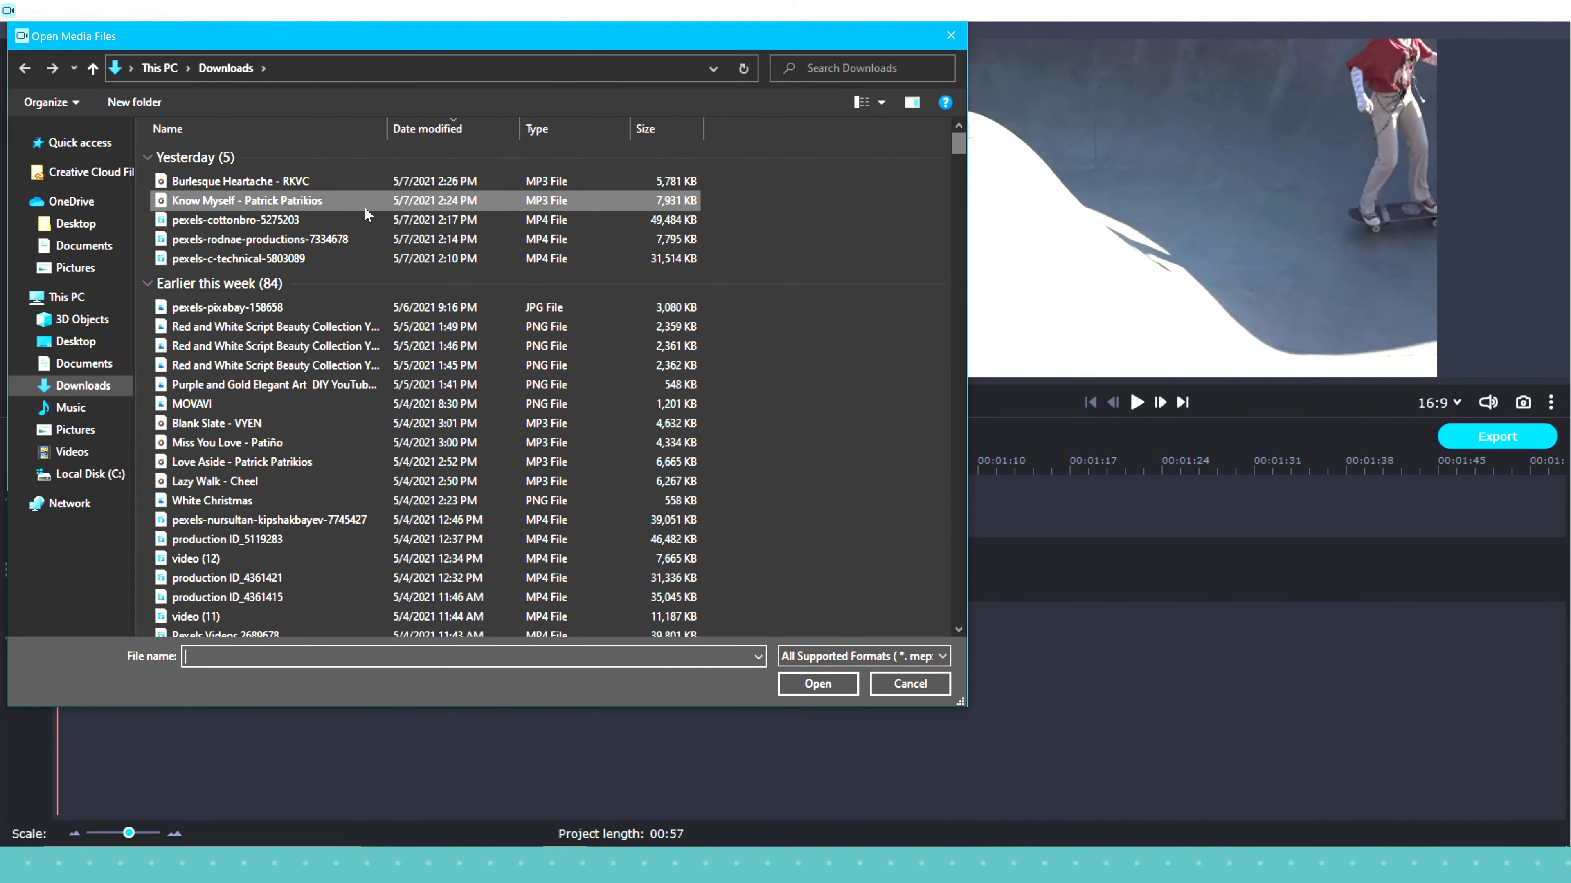
left_click(338, 205)
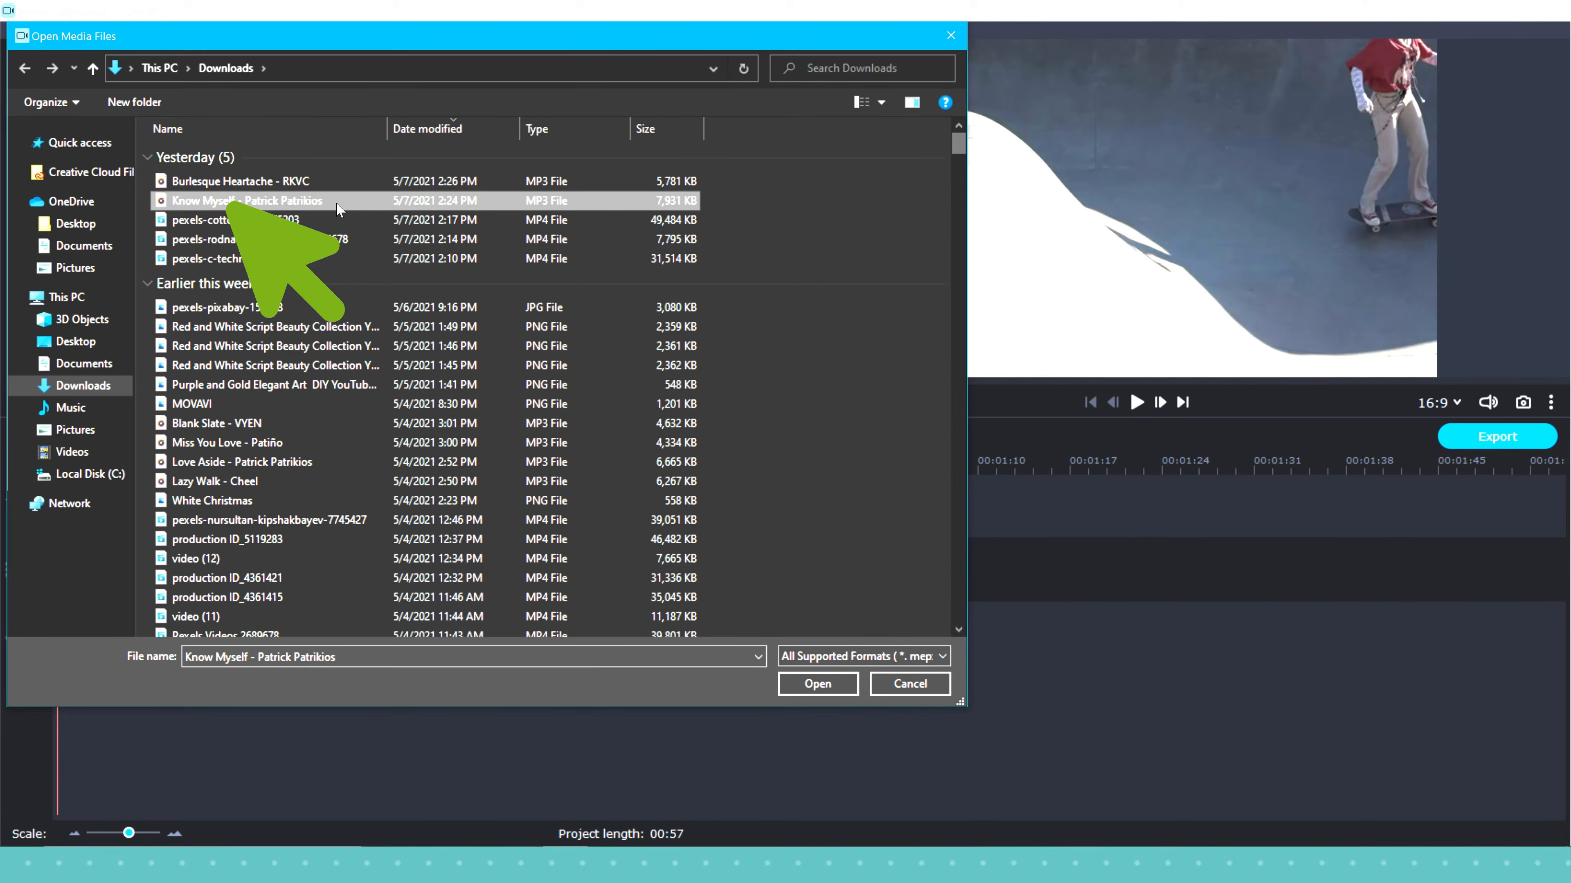
left_click(818, 683)
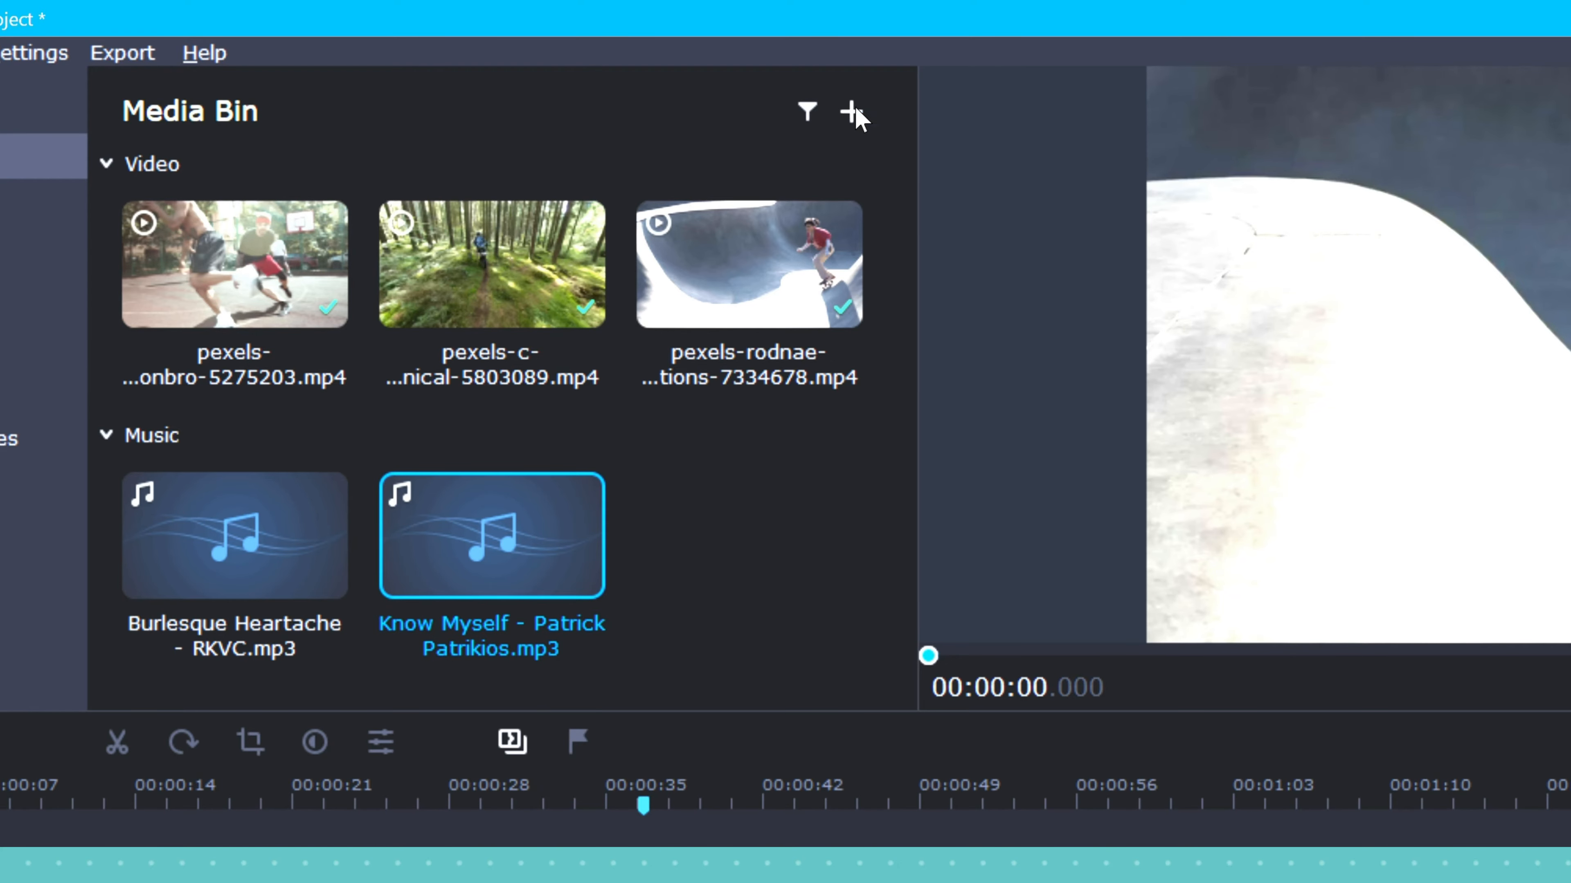
left_click(850, 123)
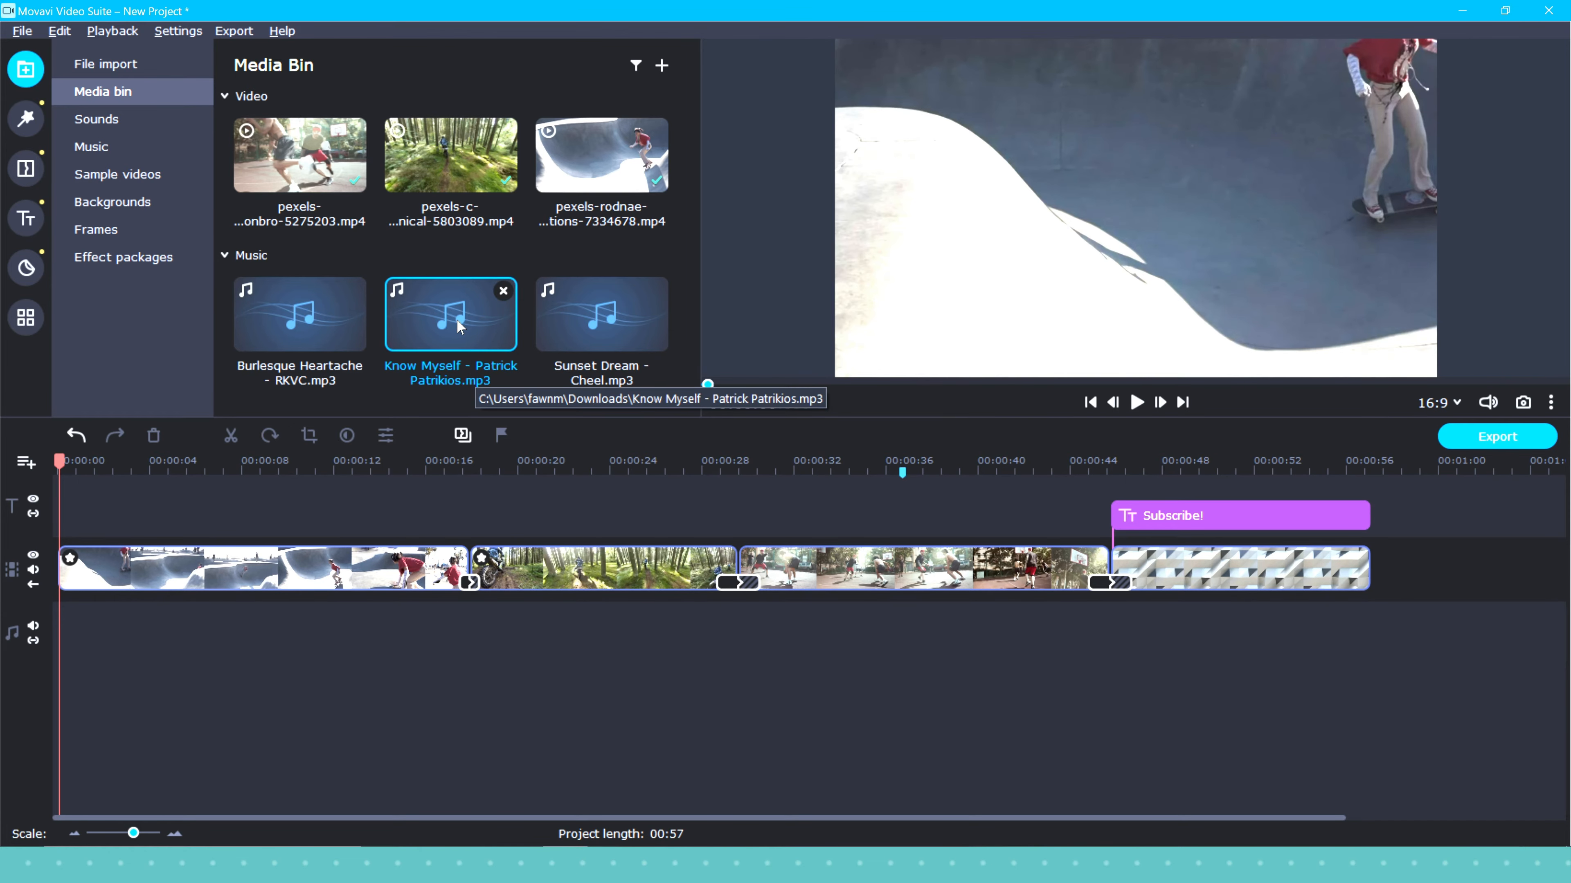
Place Know Myself at the start of the audio track and trim its end to match the first video clip
left_click_drag(457, 319, 64, 647)
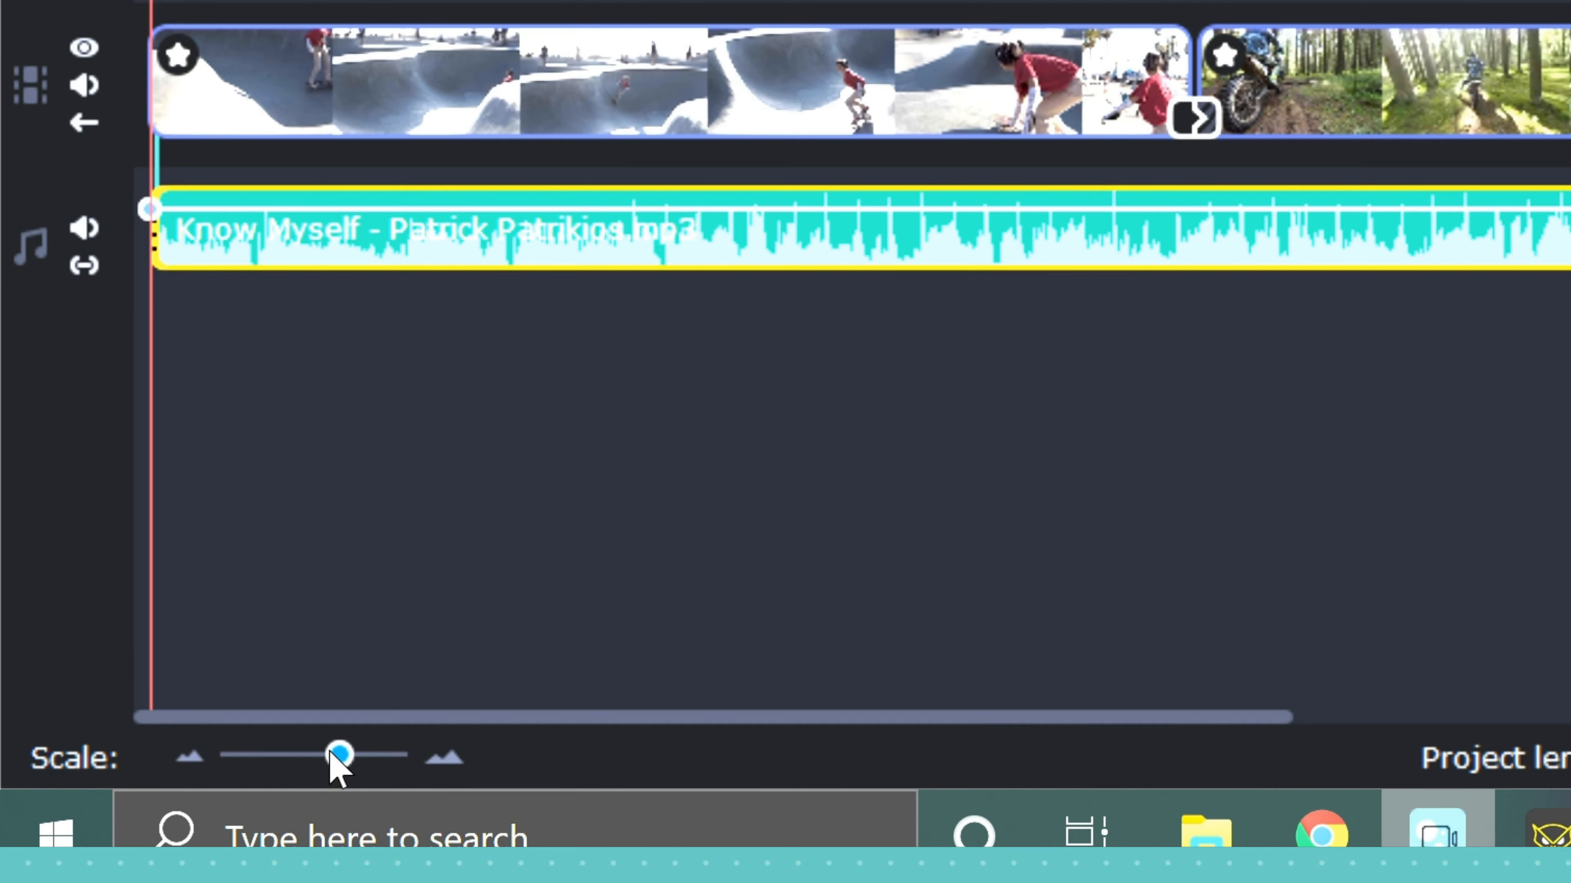
left_click_drag(133, 834, 127, 833)
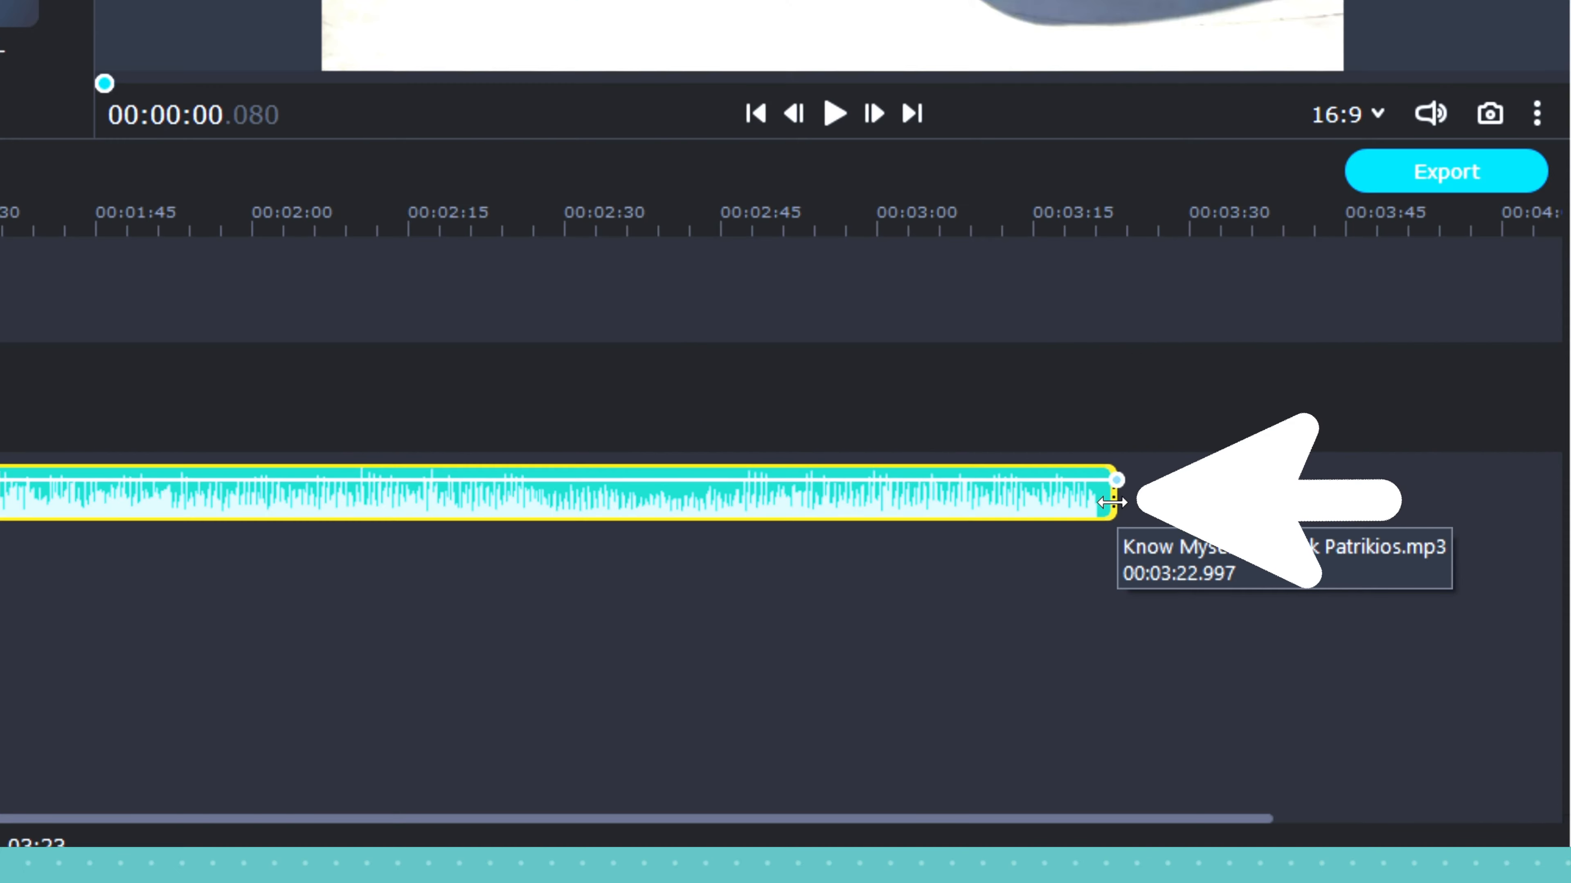
left_click_drag(1111, 502, 0, 519)
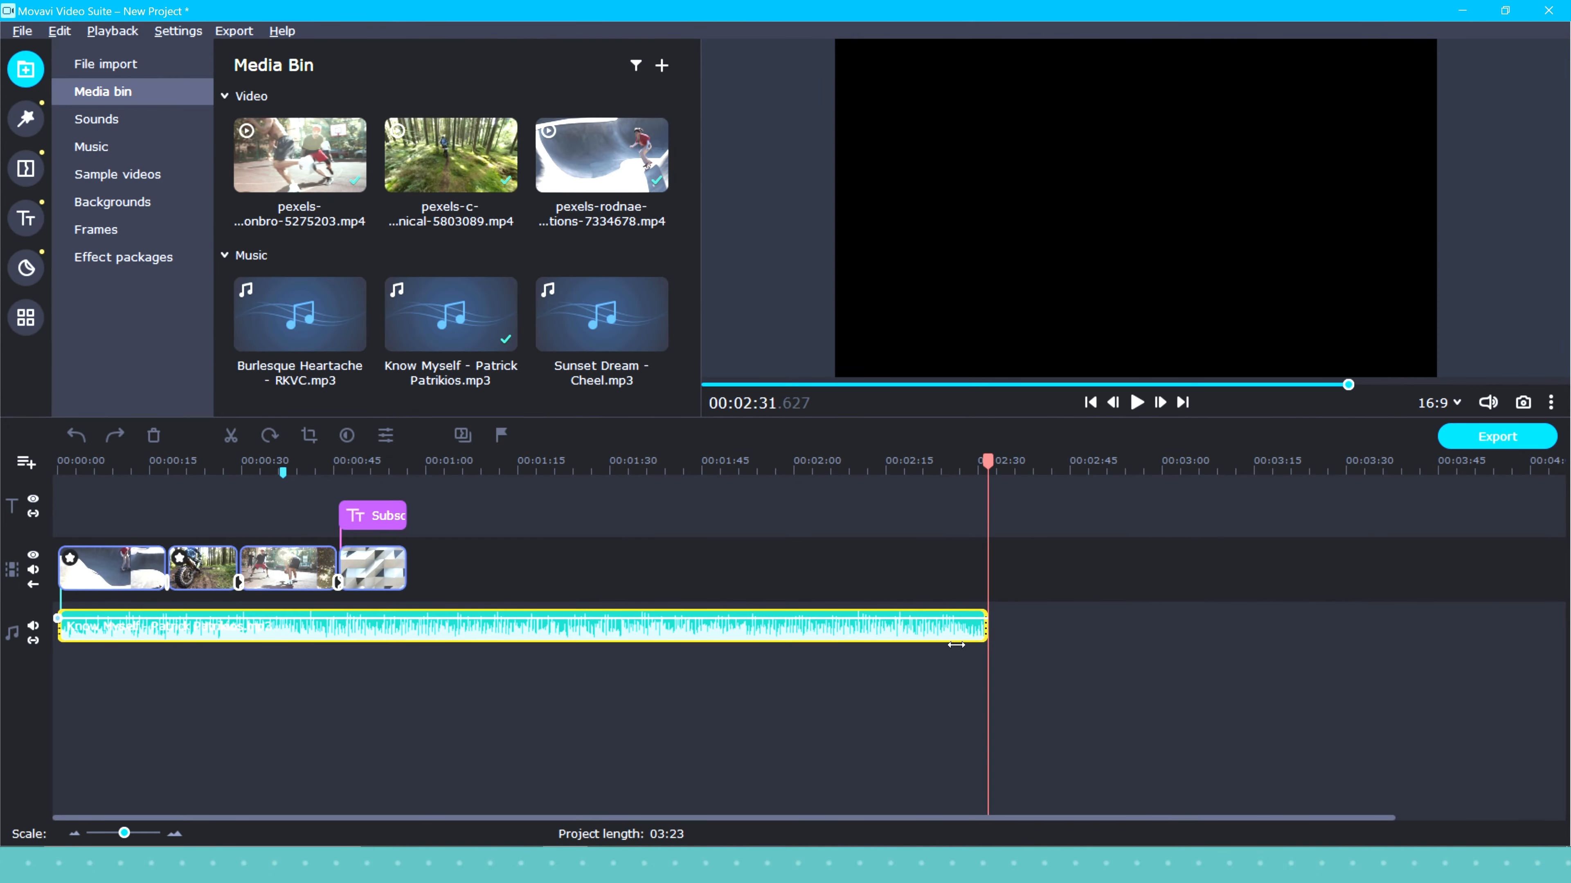
left_click_drag(517, 642, 171, 647)
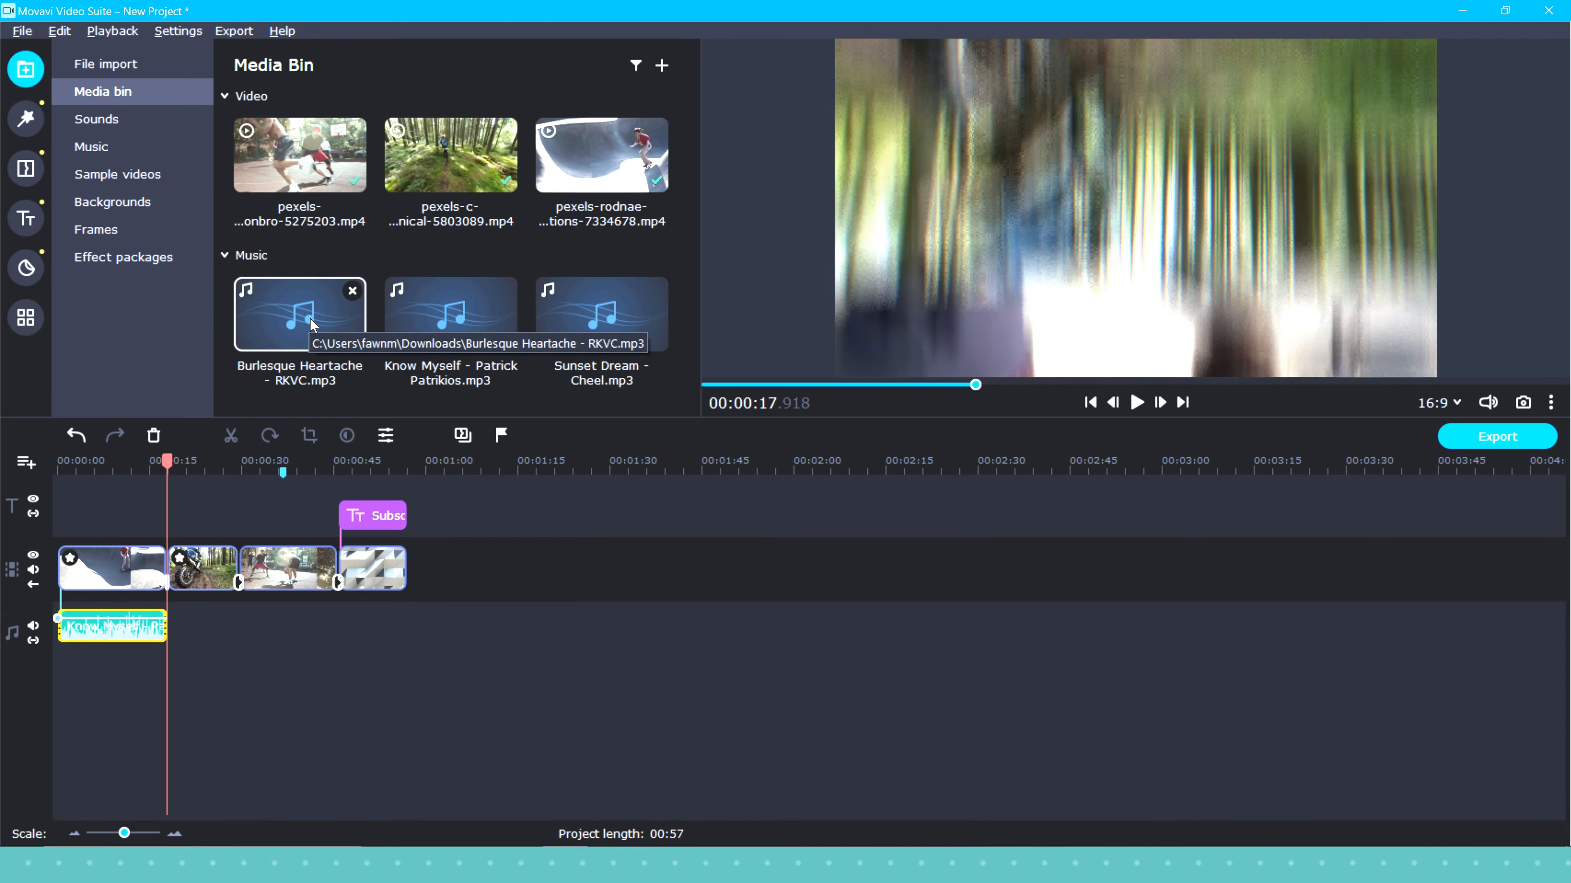
Add Burlesque Heartache under the second video clip, trimmed to that clip's end, and place Sunset Dream directly after it
left_click_drag(310, 323, 184, 610)
left_click_drag(1075, 626, 238, 578)
left_click_drag(629, 311, 241, 613)
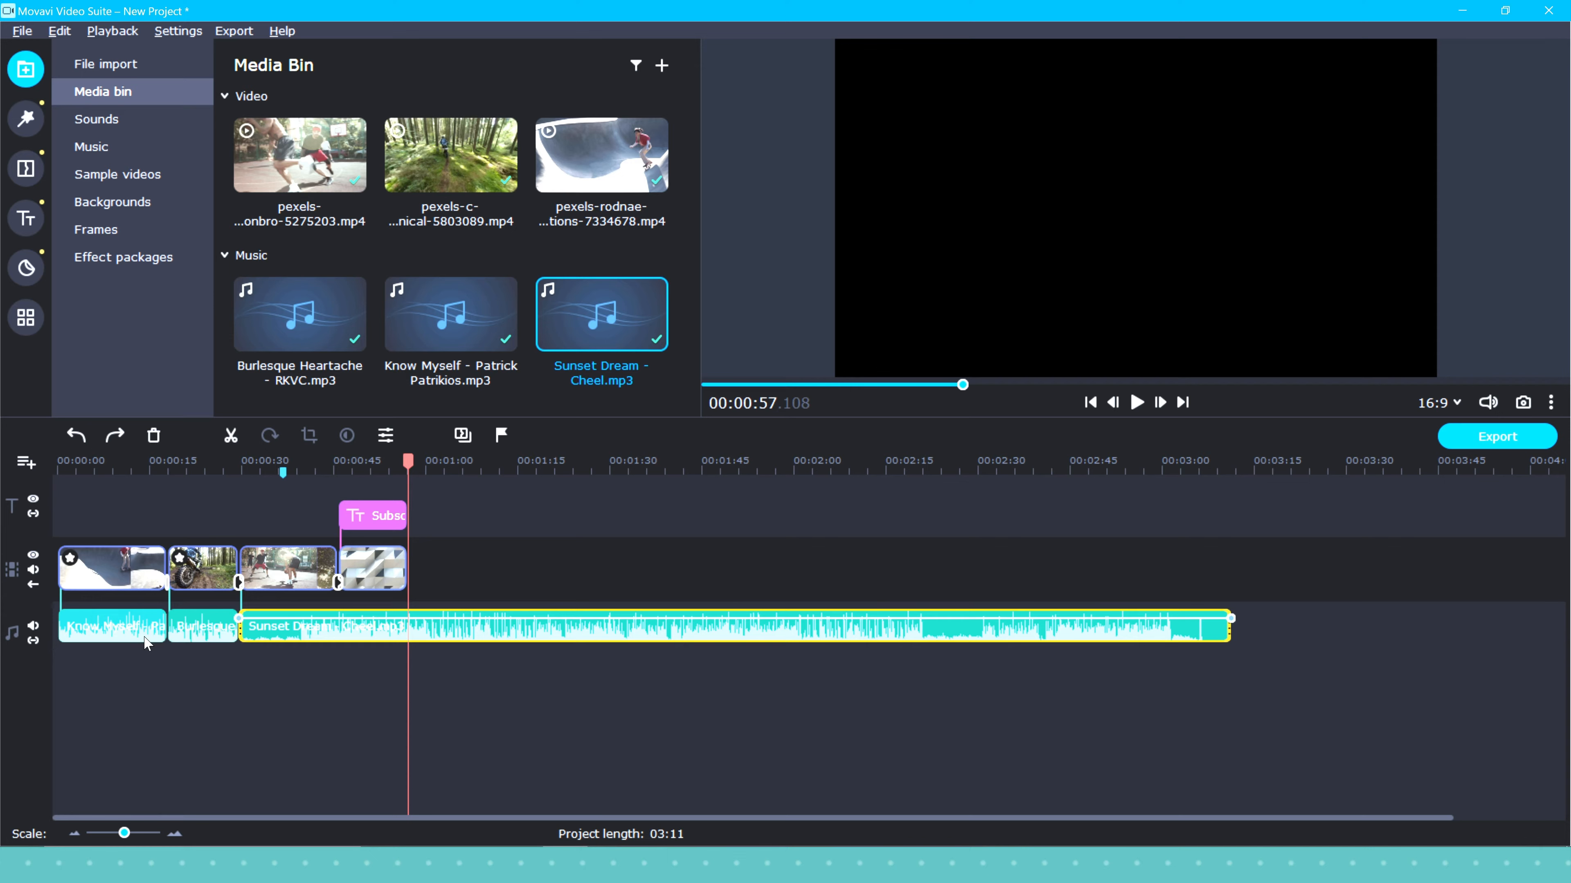
Trim off the beginning of the Sunset Dream clip, keeping it aligned with the start of the third video clip
left_click(242, 632)
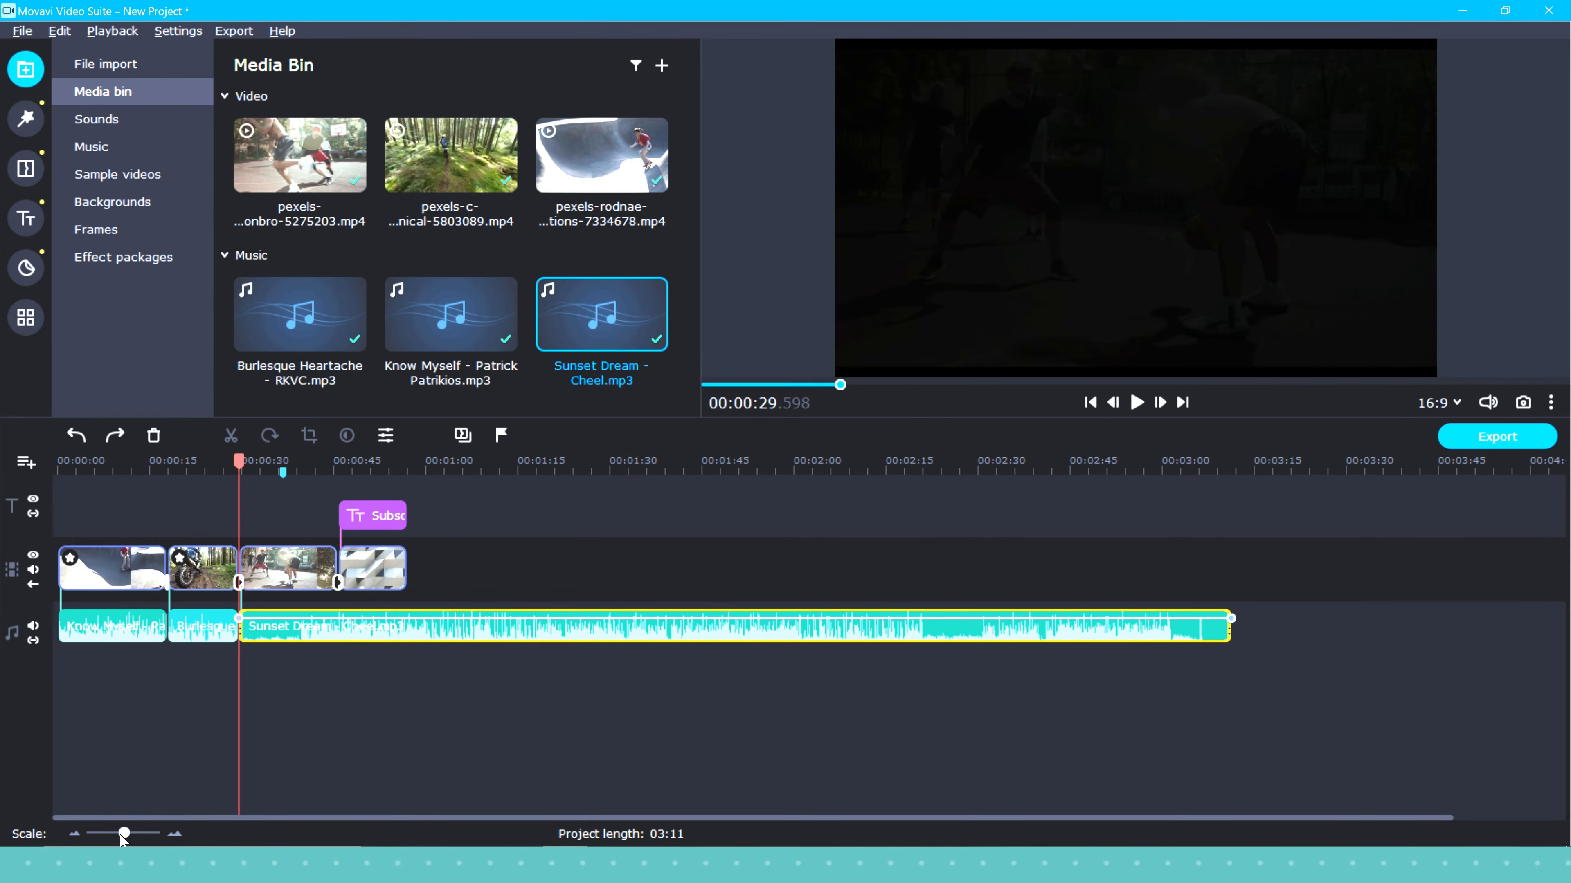
left_click_drag(124, 833, 129, 833)
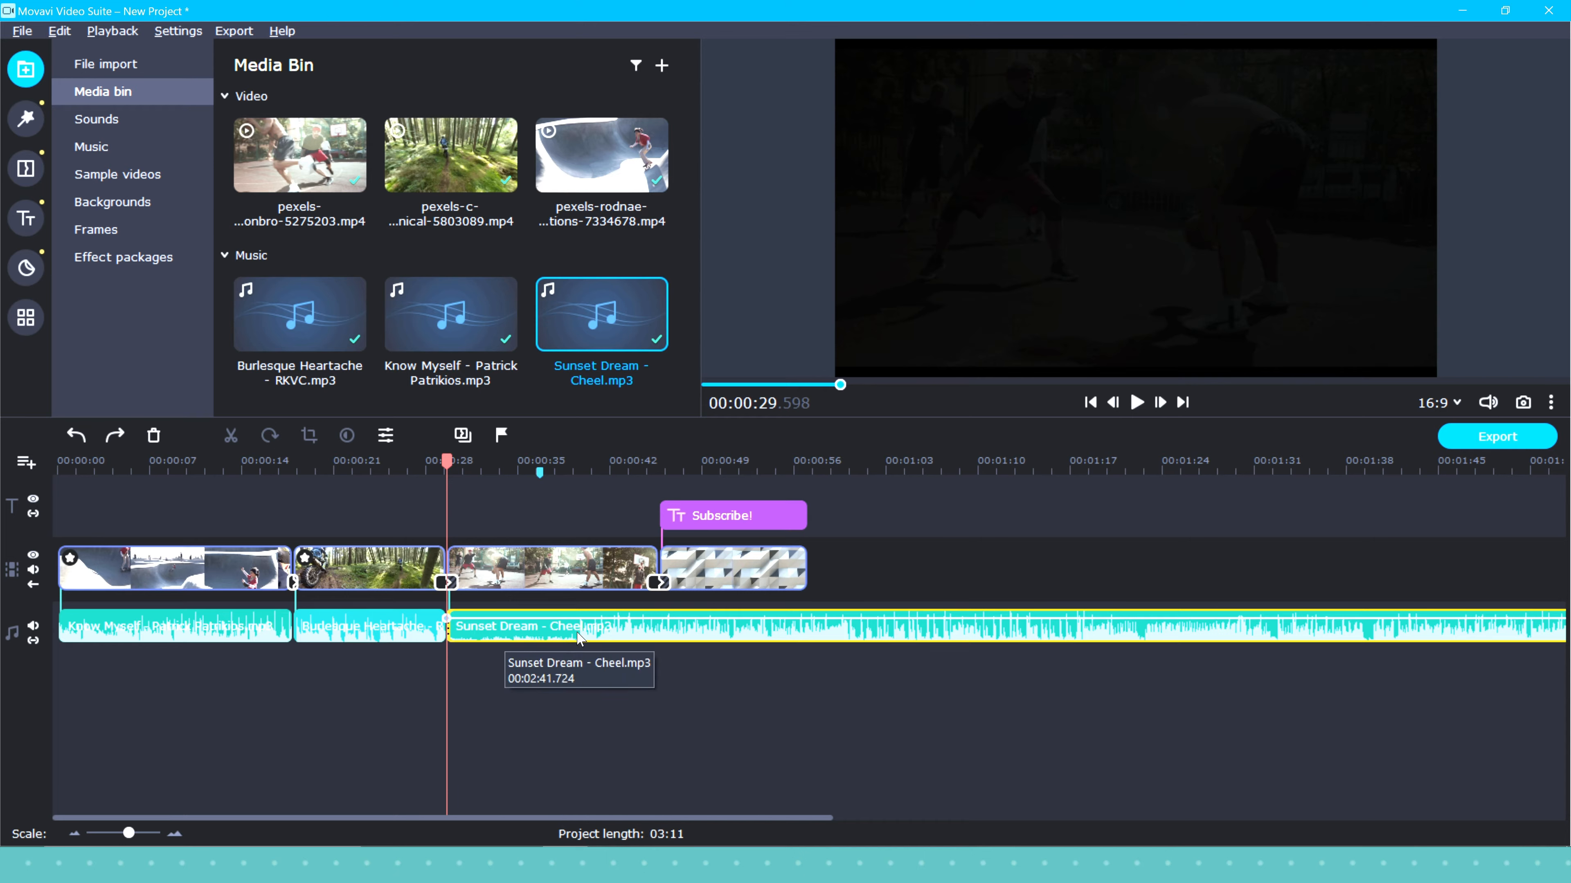
left_click(455, 637)
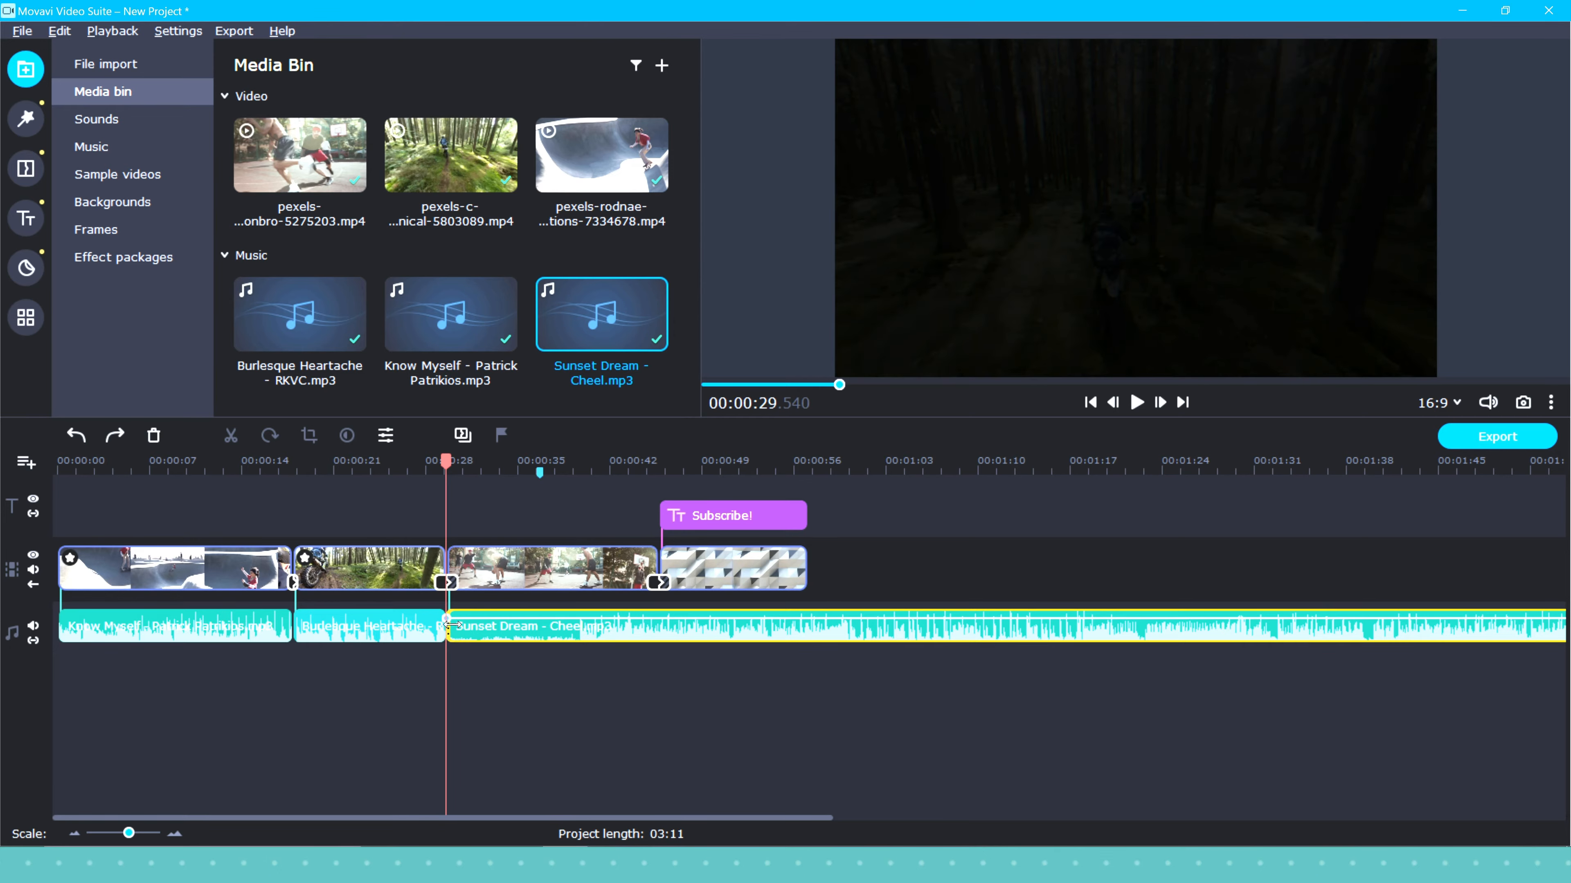
left_click_drag(448, 626, 952, 643)
Lower the volume lines of the Sunset Dream, Burlesque Heartache and Know Myself clips on the timeline
left_click_drag(129, 834, 134, 835)
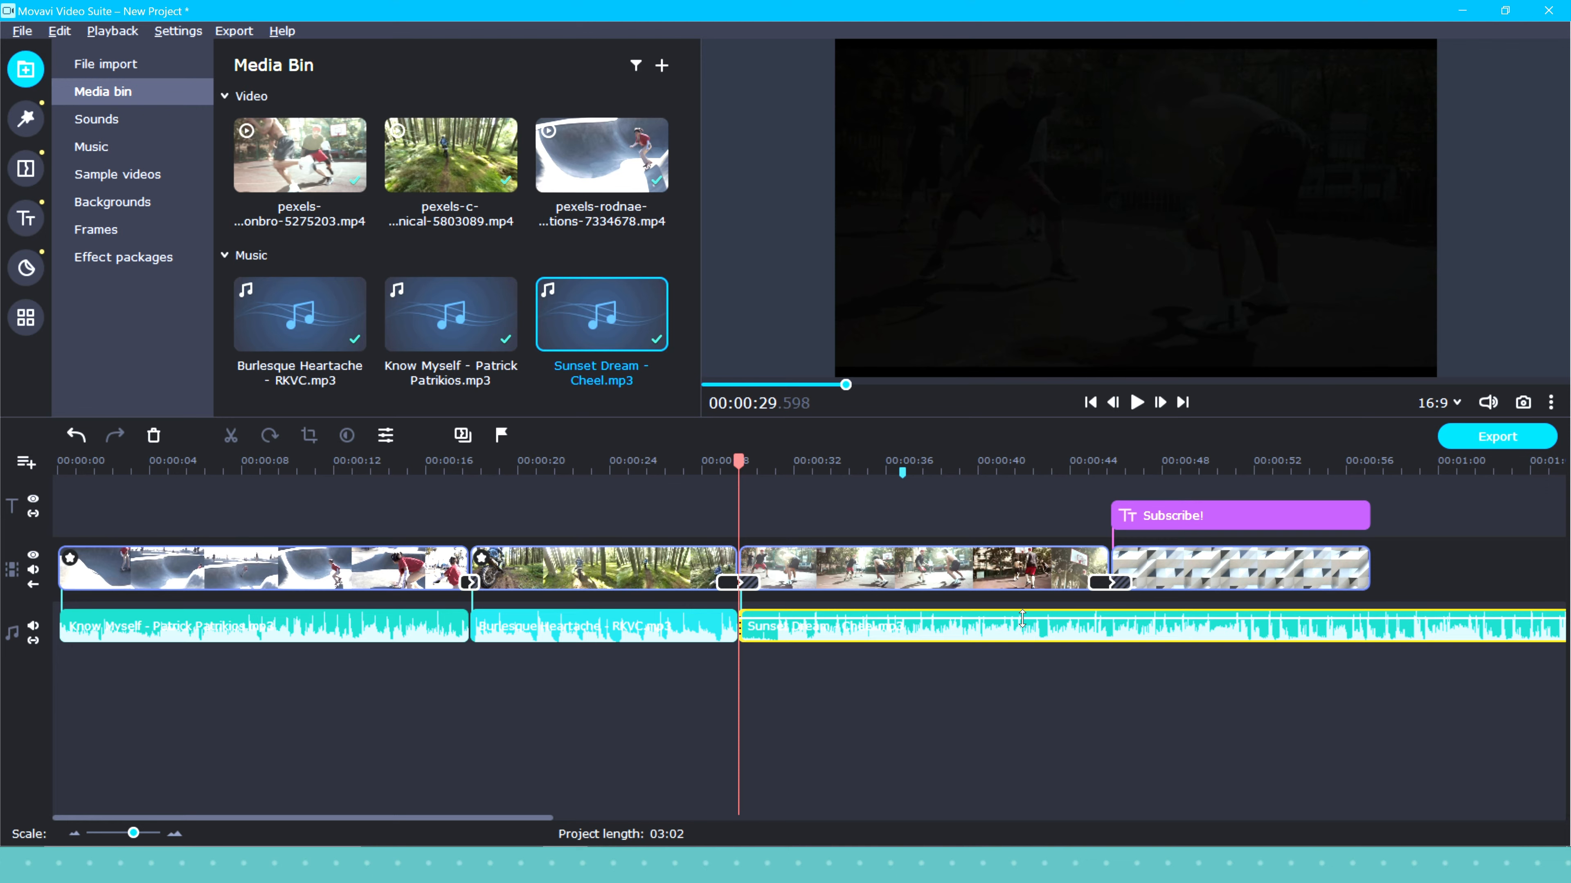
left_click(1017, 619)
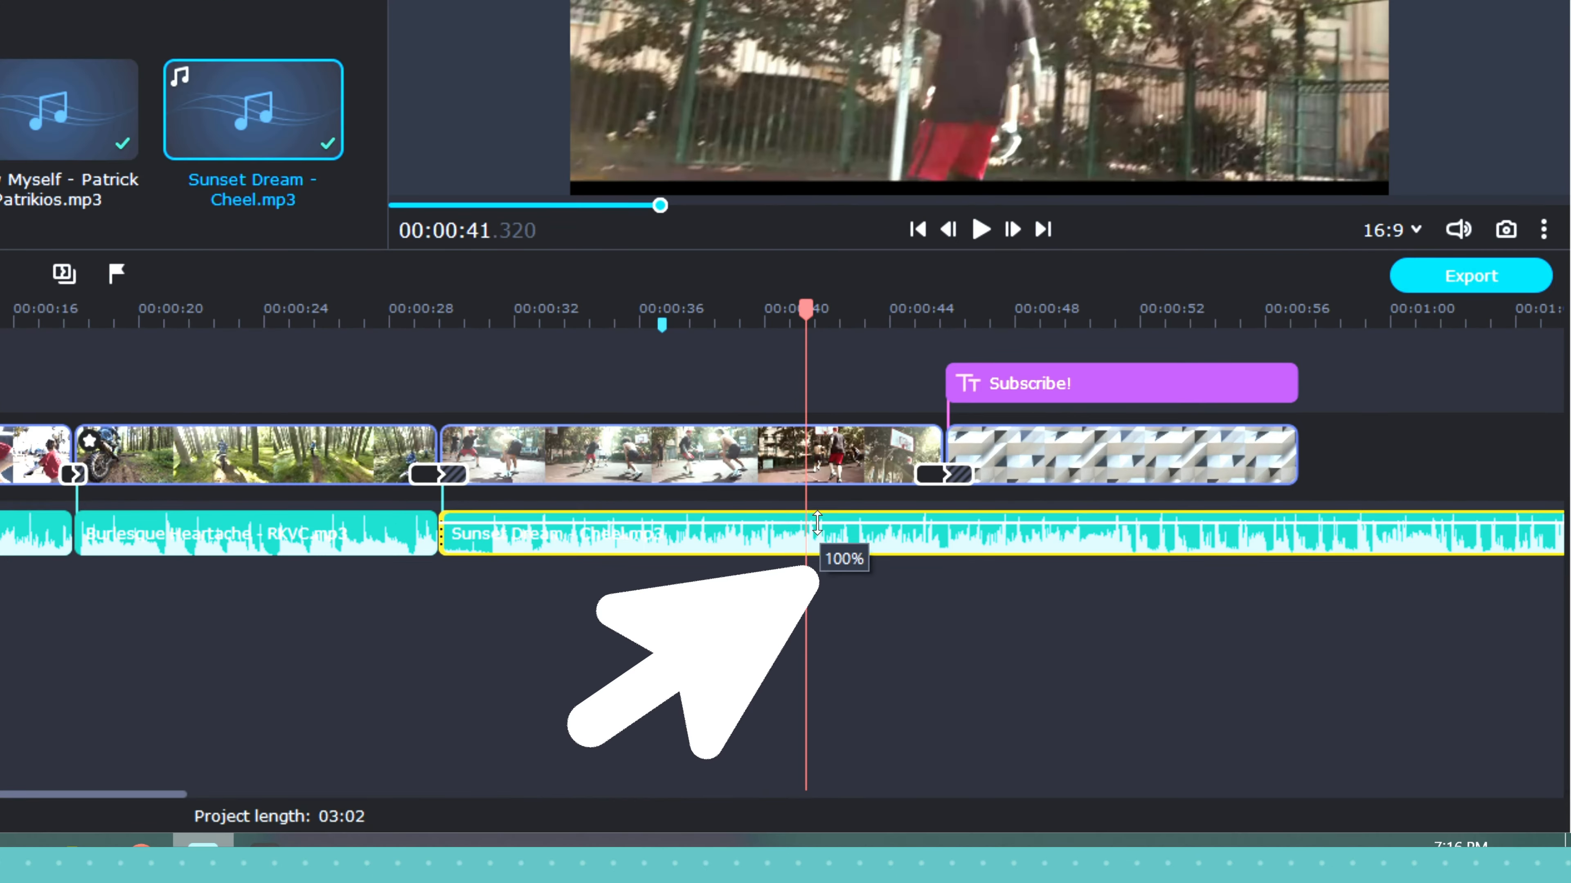
left_click_drag(816, 524, 816, 542)
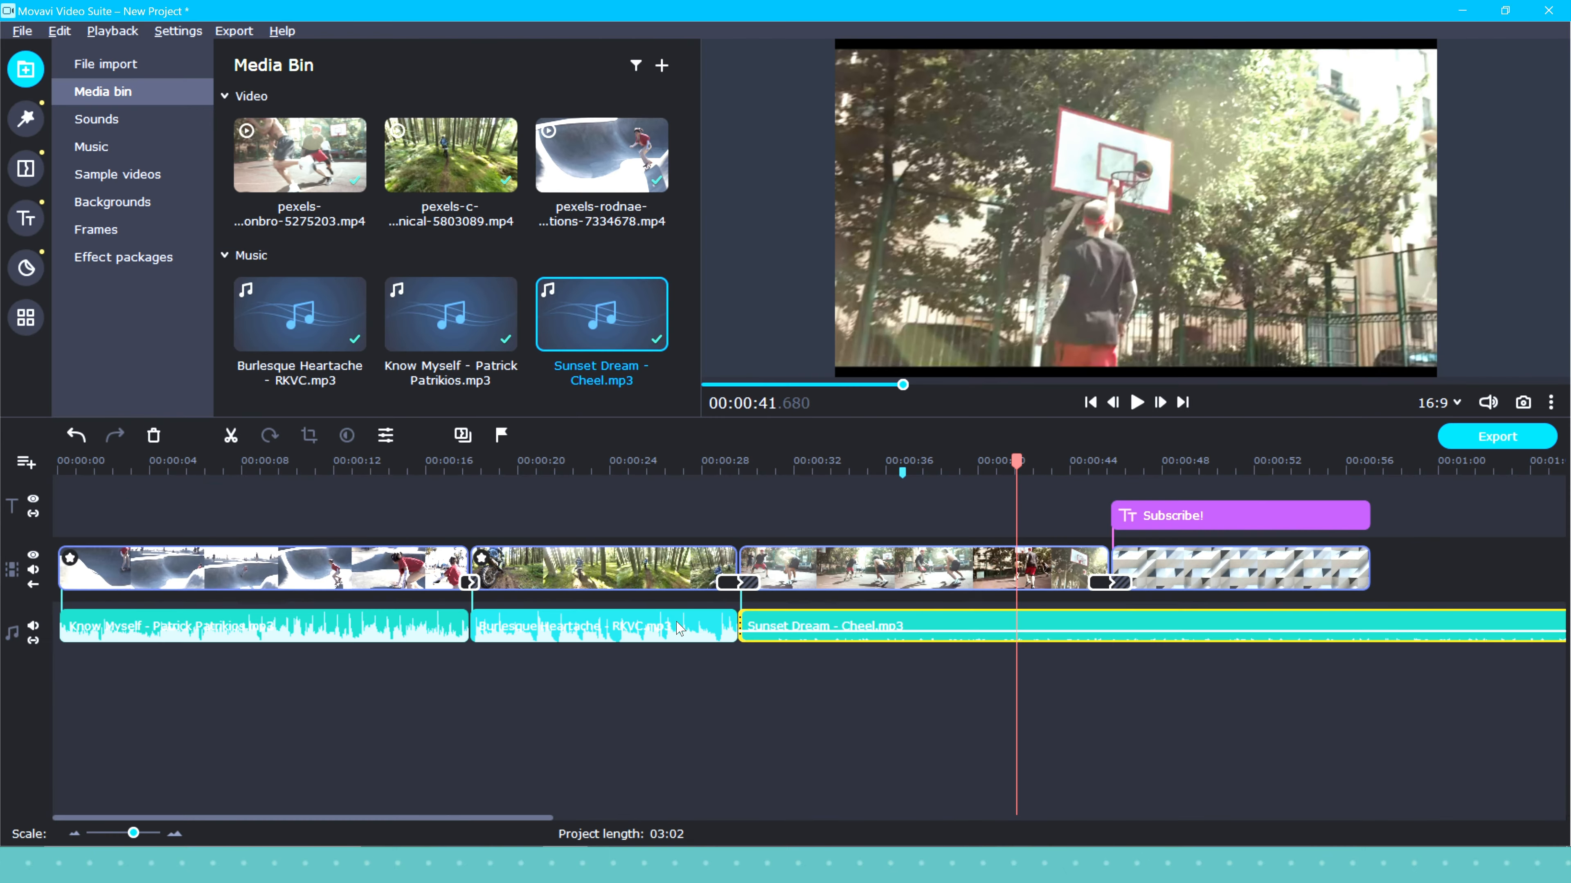
left_click(355, 527)
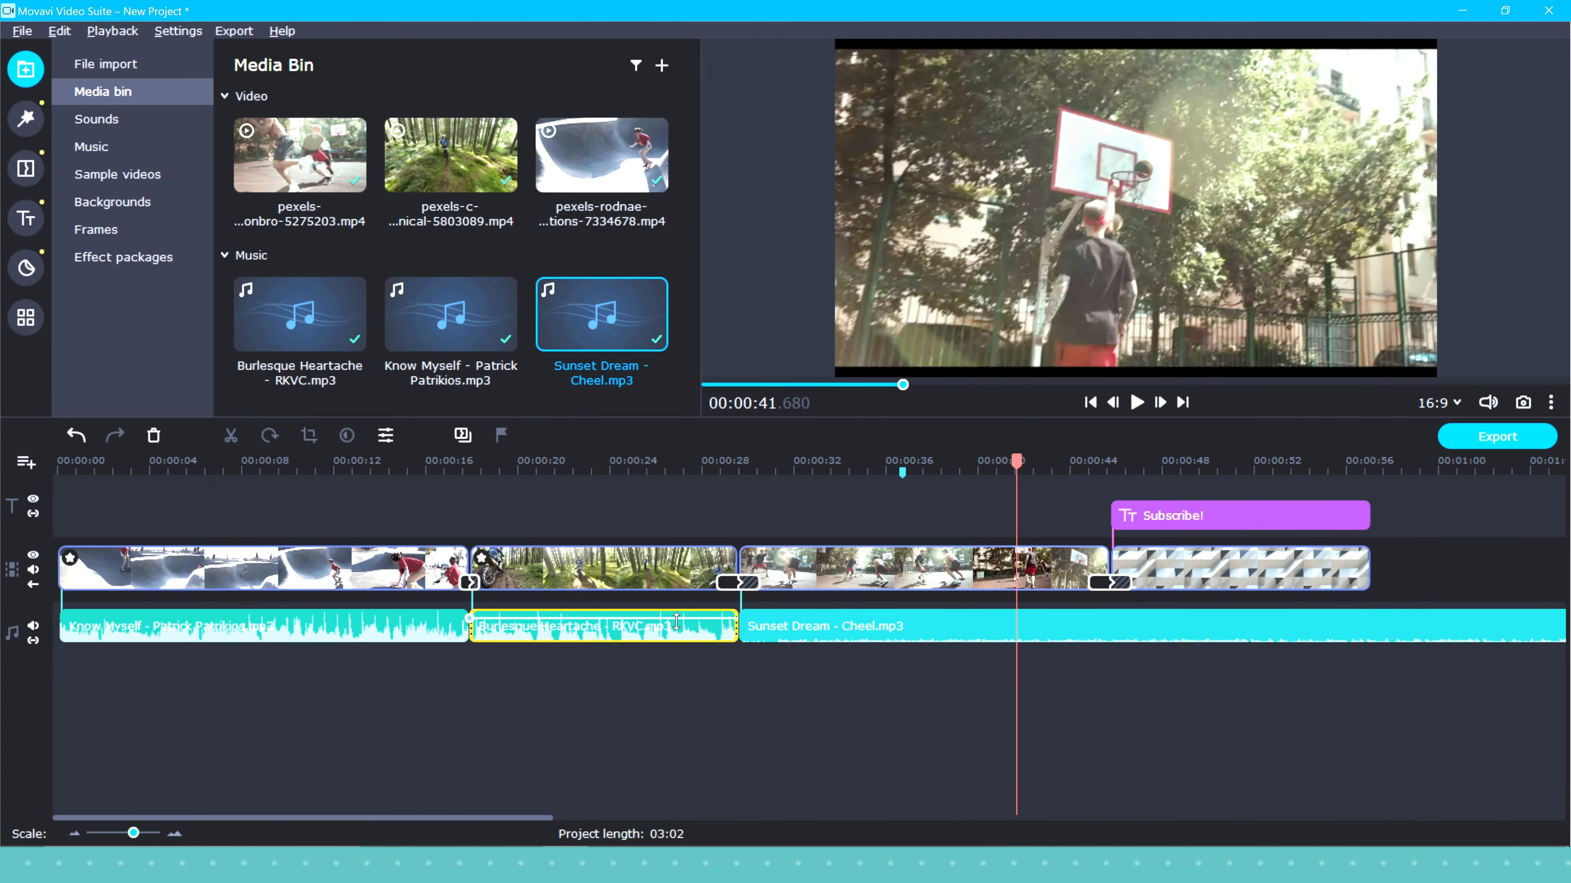
left_click_drag(676, 621, 676, 636)
left_click(399, 626)
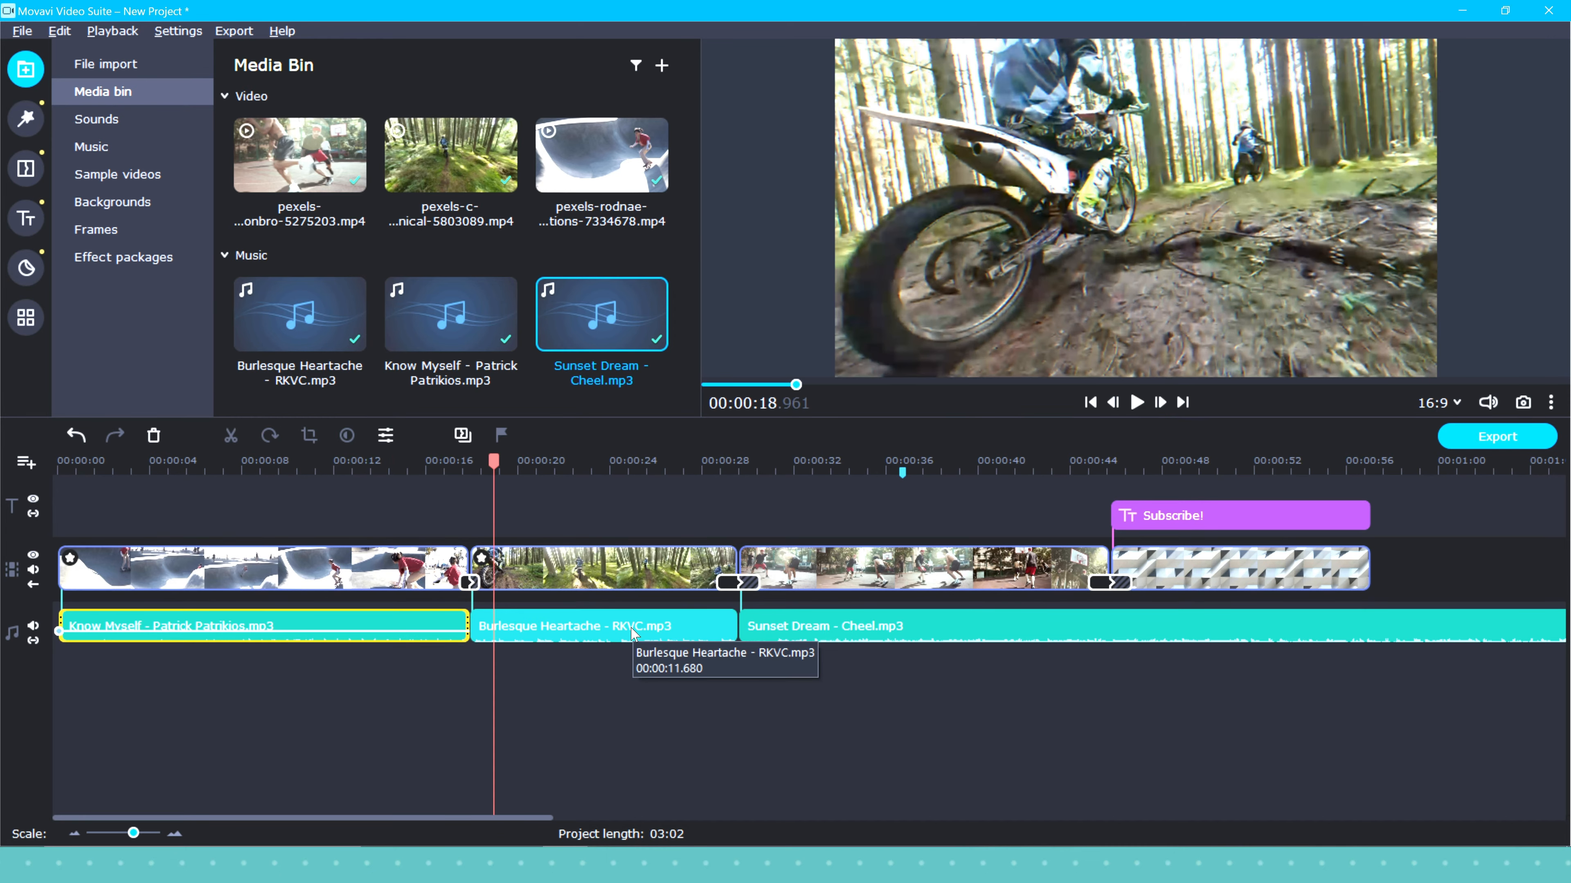
Open the Burlesque Heartache clip's properties, play it back and set its volume to 108%
left_click(630, 627)
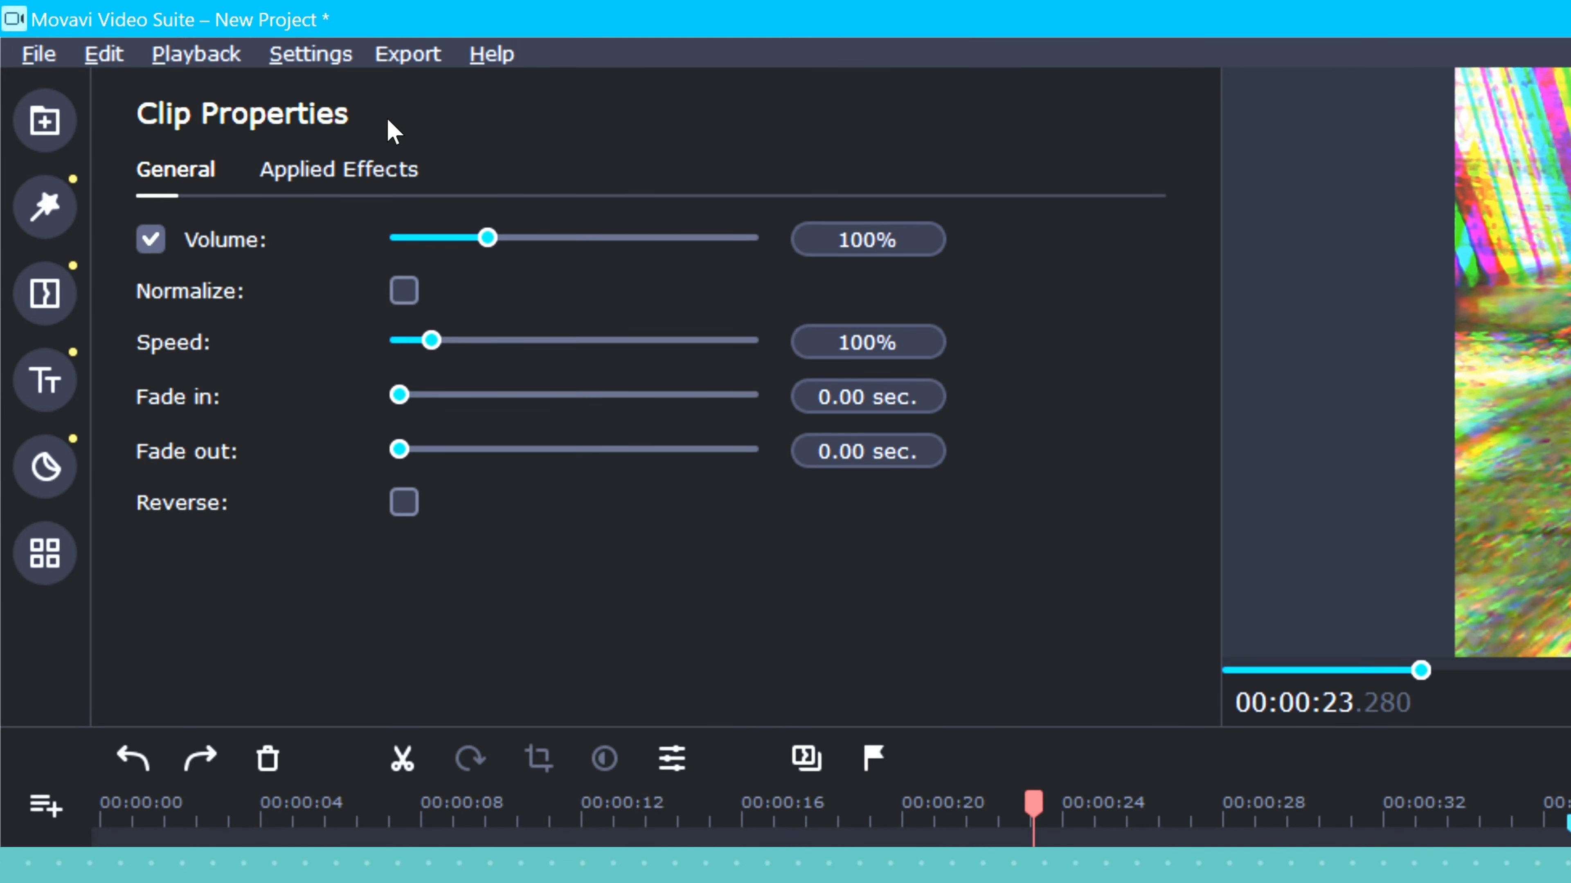
left_click_drag(488, 238, 488, 238)
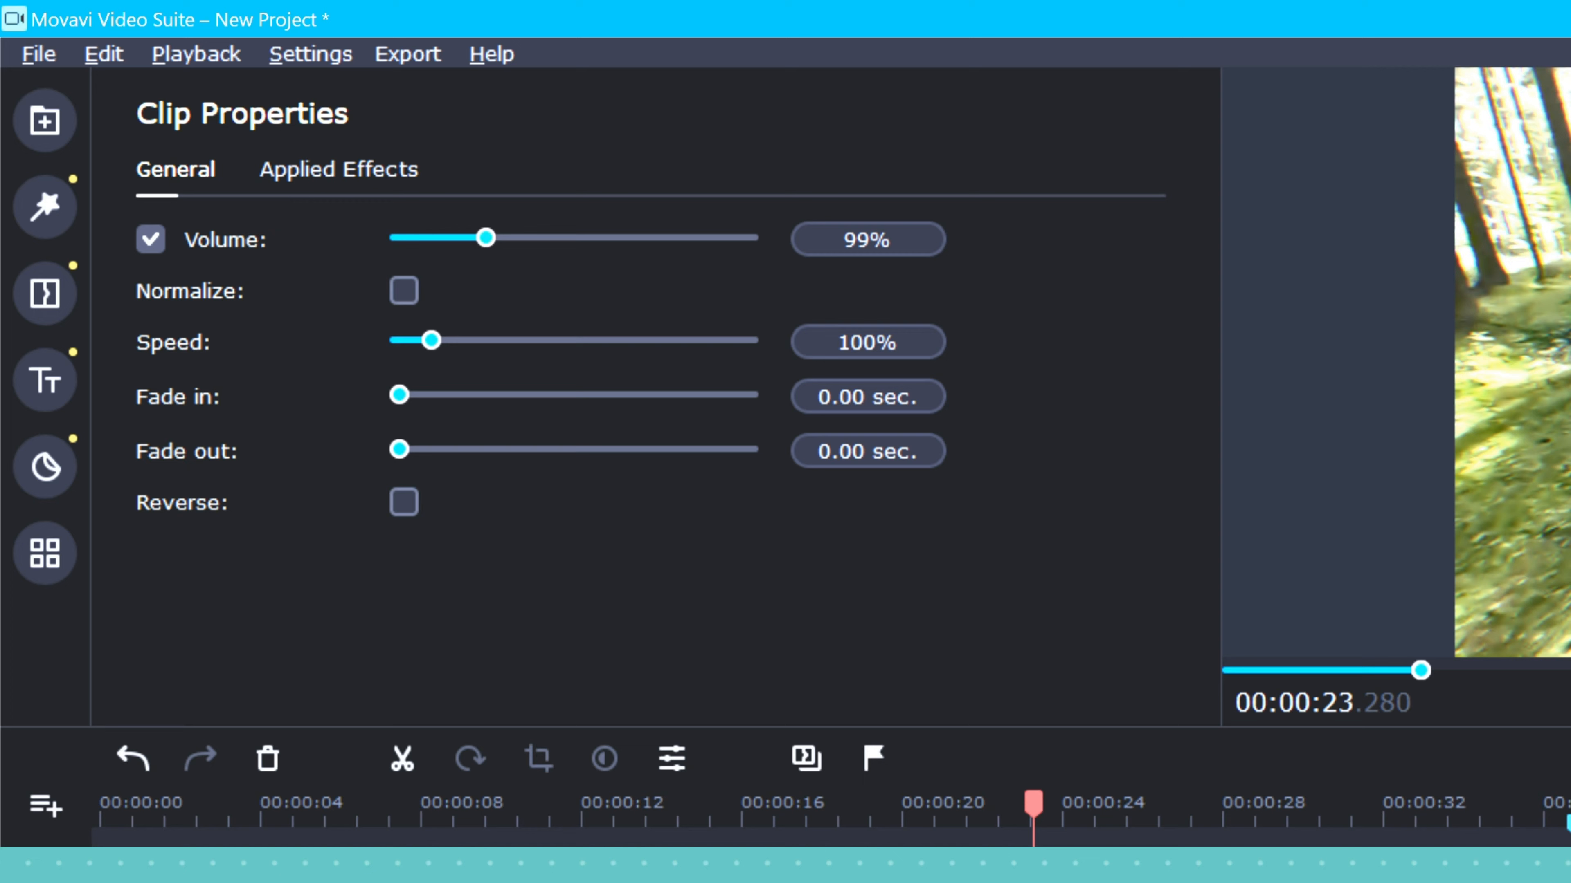
key("space")
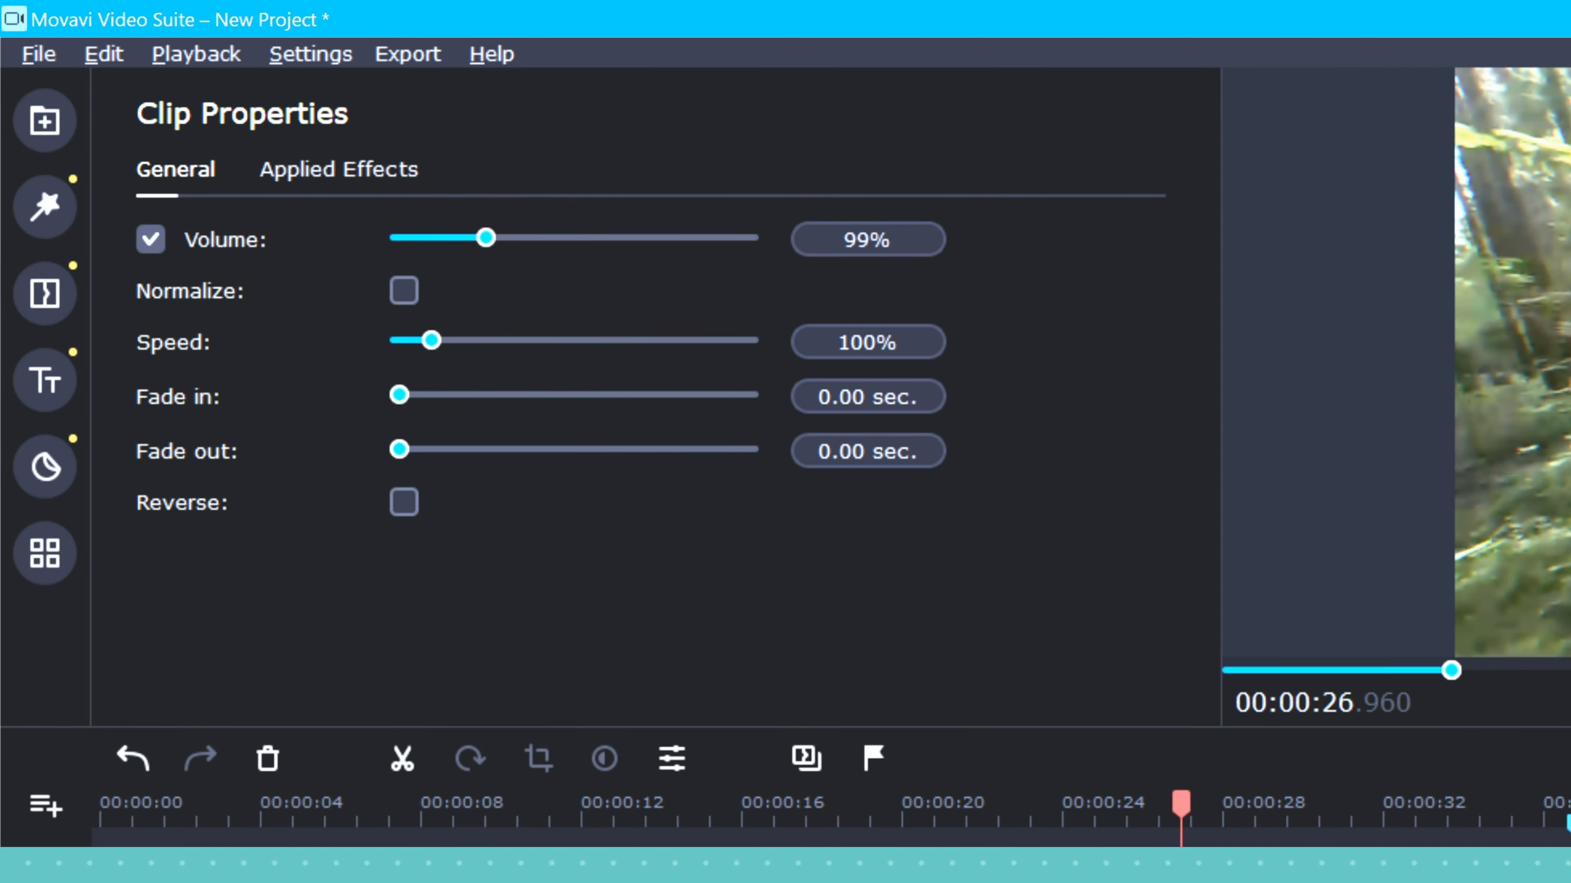
left_click_drag(485, 237, 801, 241)
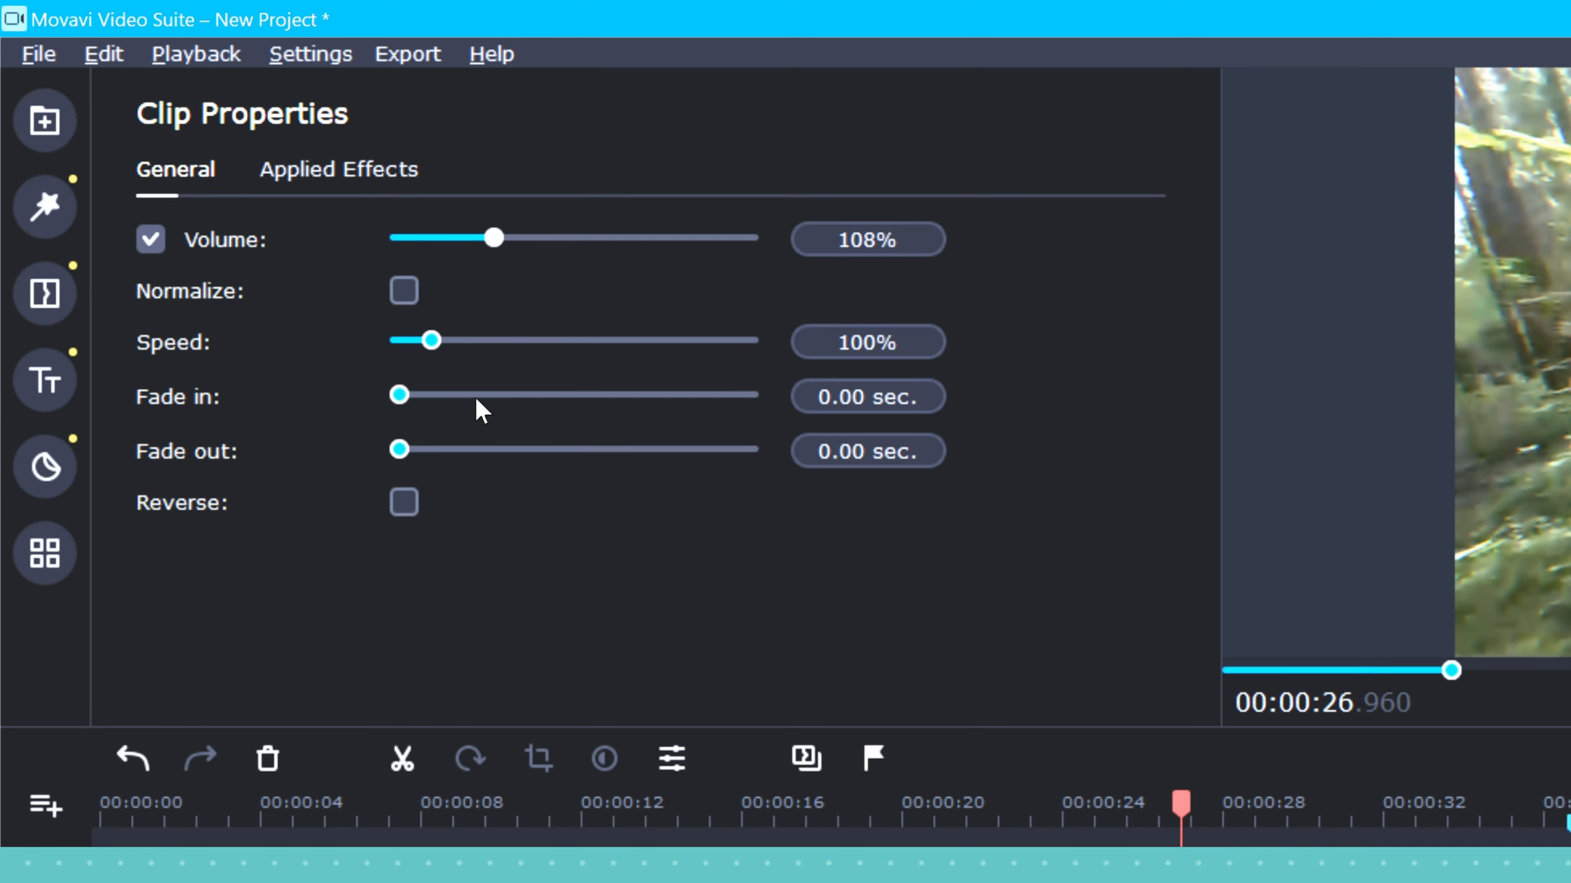
Try a 3.50-second fade in and a 3.50-second fade out on the Burlesque Heartache clip
left_click_drag(400, 450, 473, 450)
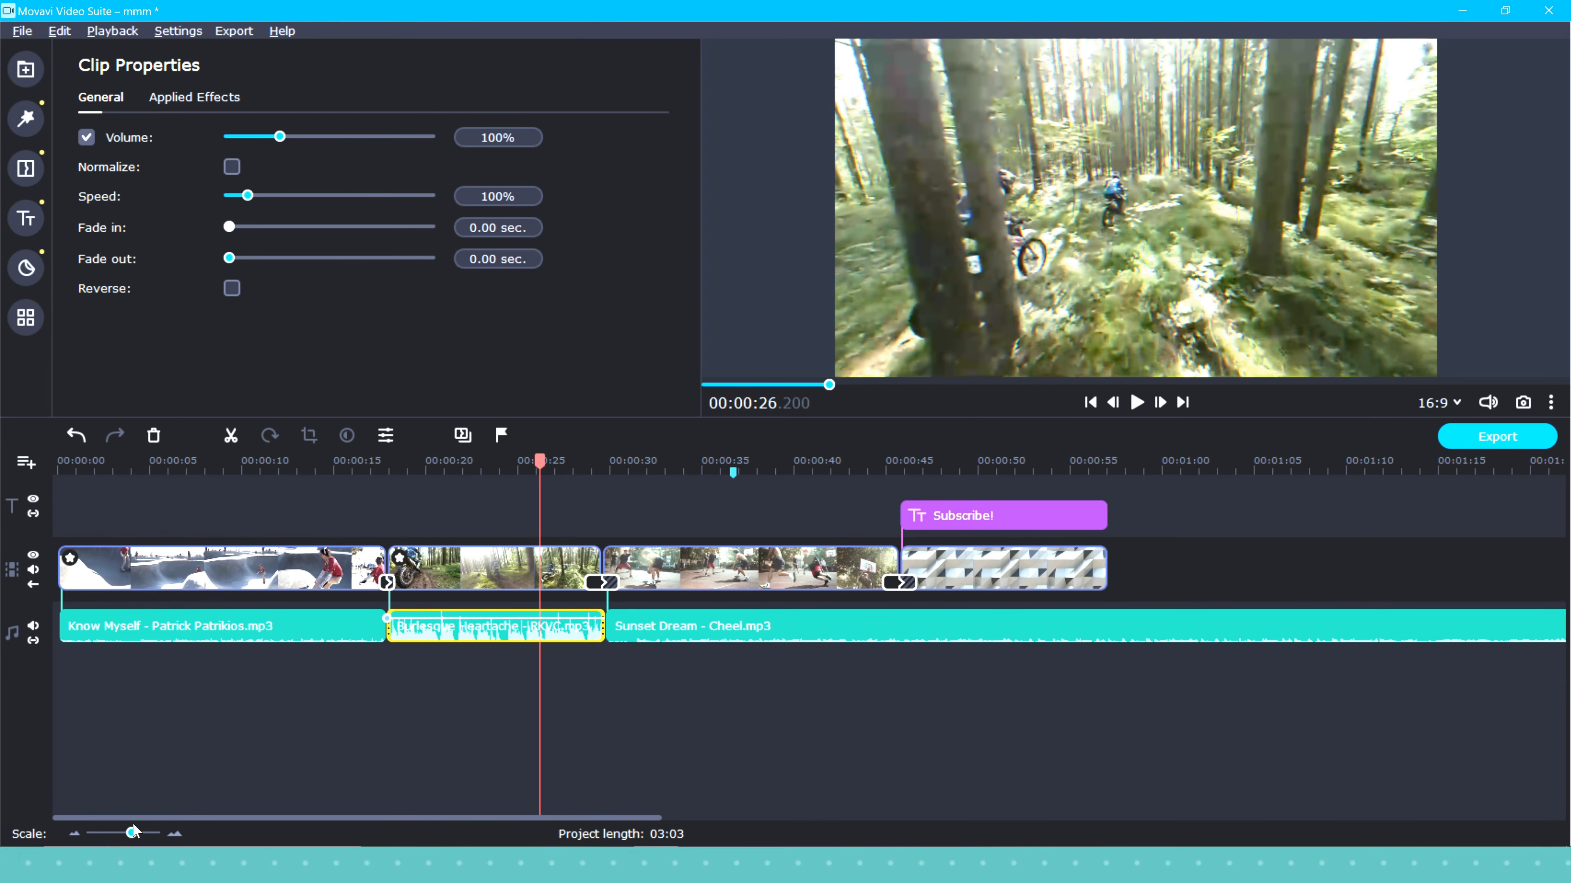
left_click_drag(132, 833, 141, 833)
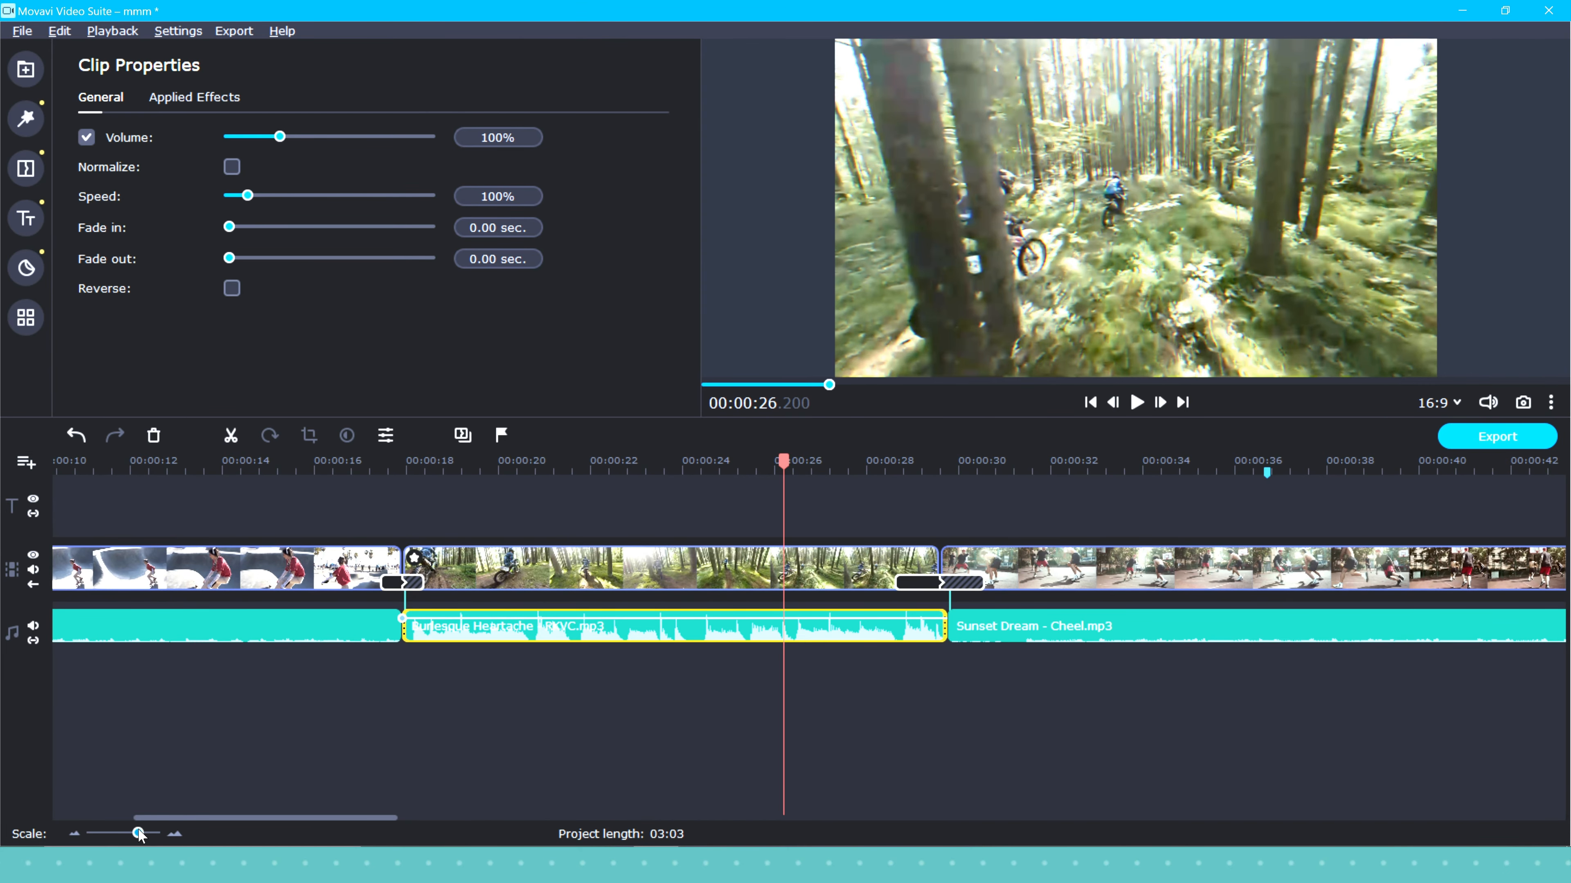
left_click(228, 227)
left_click_drag(229, 227, 299, 227)
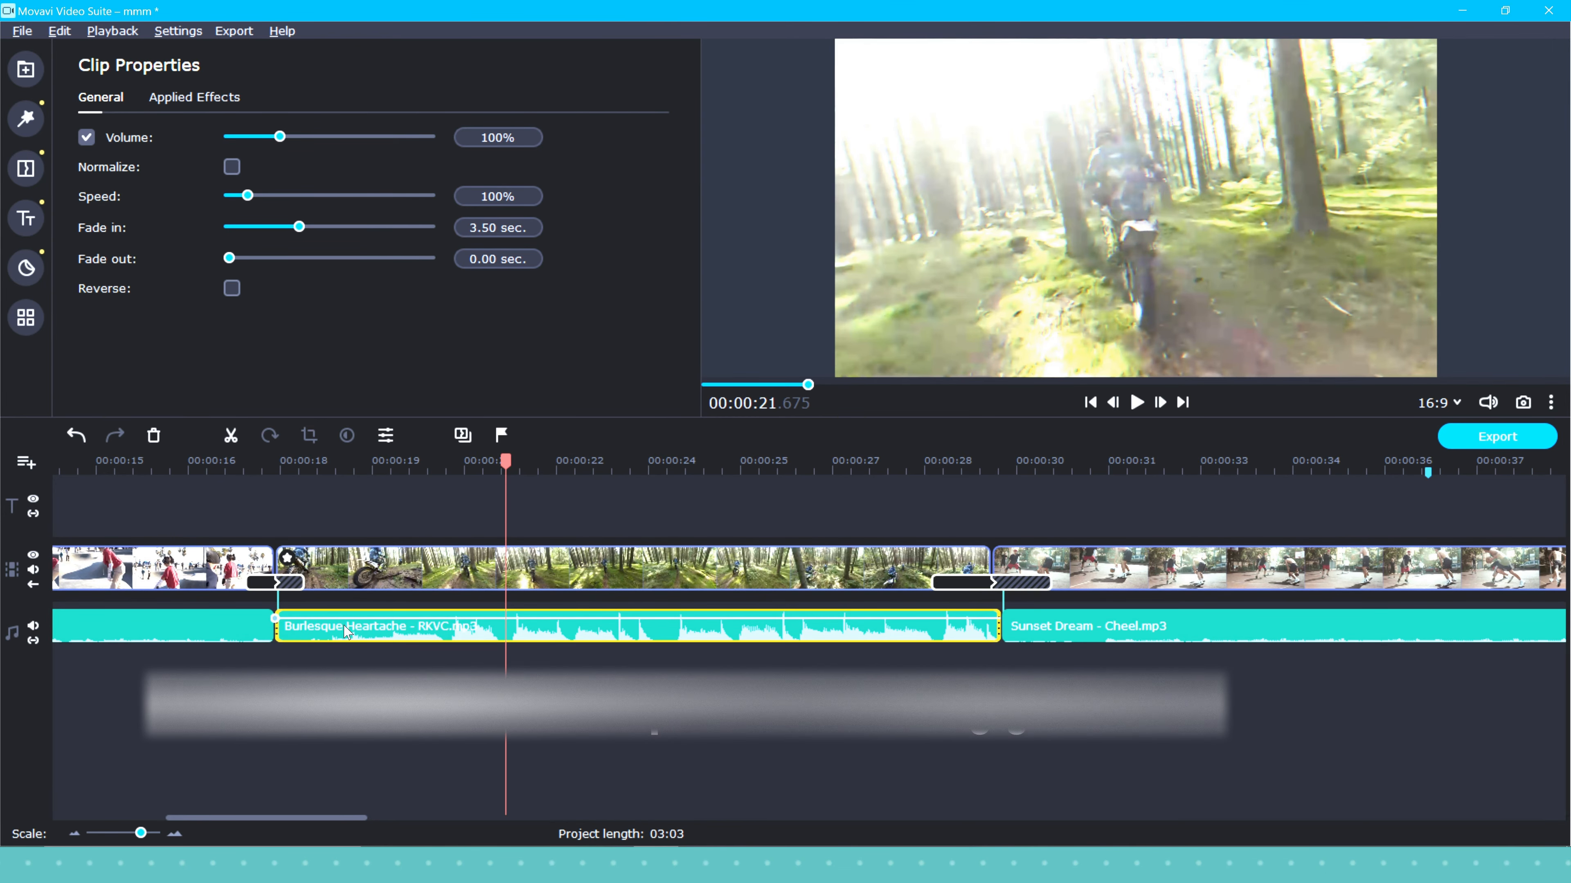
left_click_drag(230, 262, 299, 259)
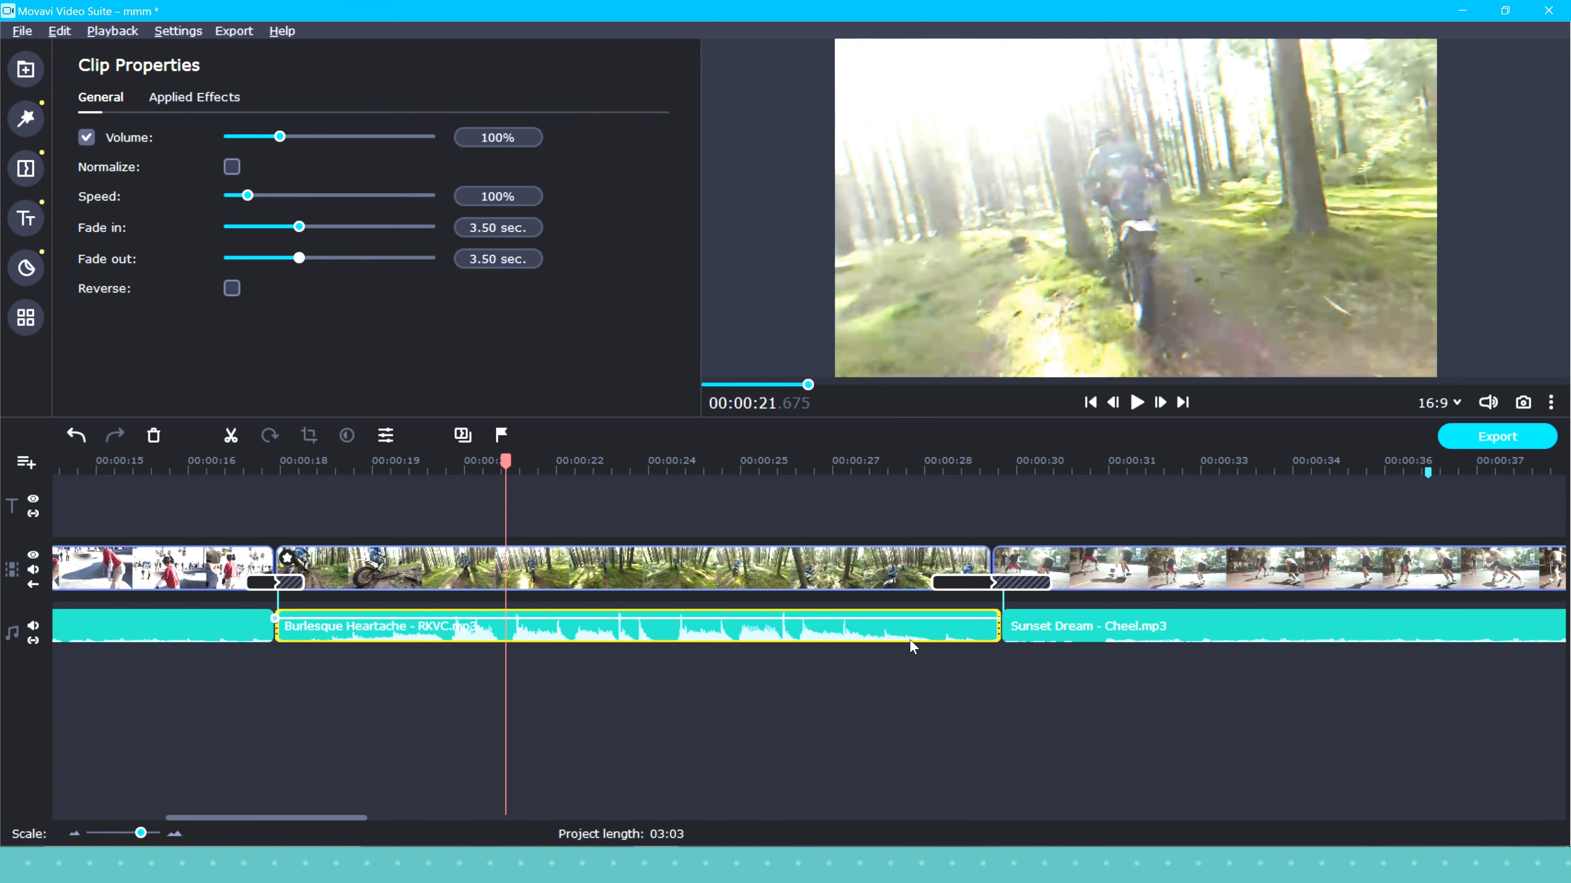
key("ctrl+z")
Add a volume point on the Burlesque Heartache clip's volume line shortly before its end
right_click(1110, 628)
key("Escape")
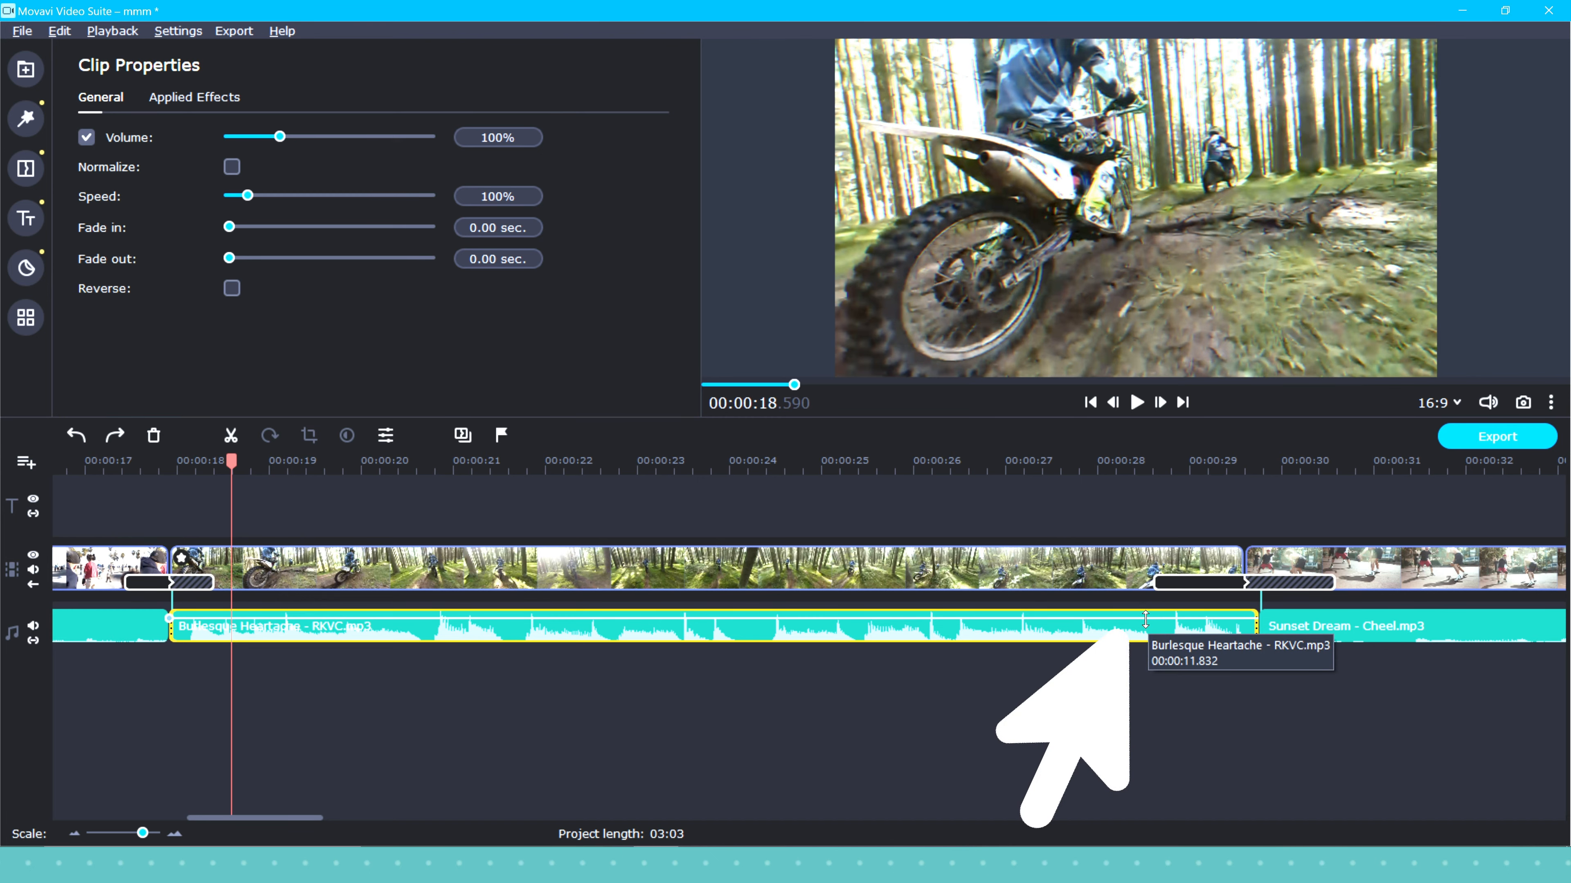
right_click(1145, 619)
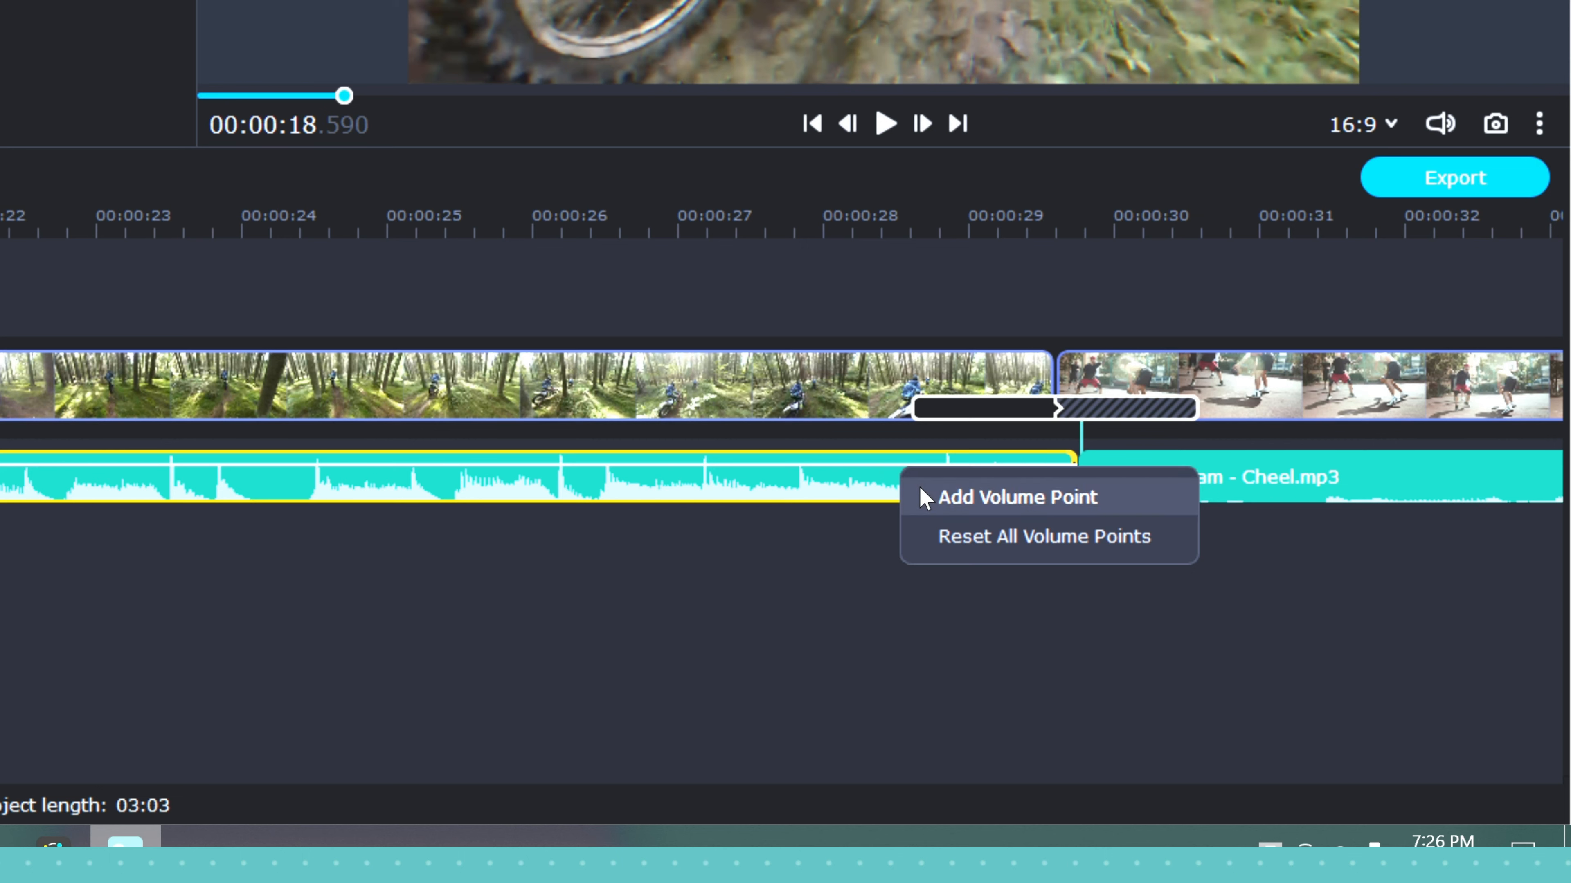
left_click(926, 498)
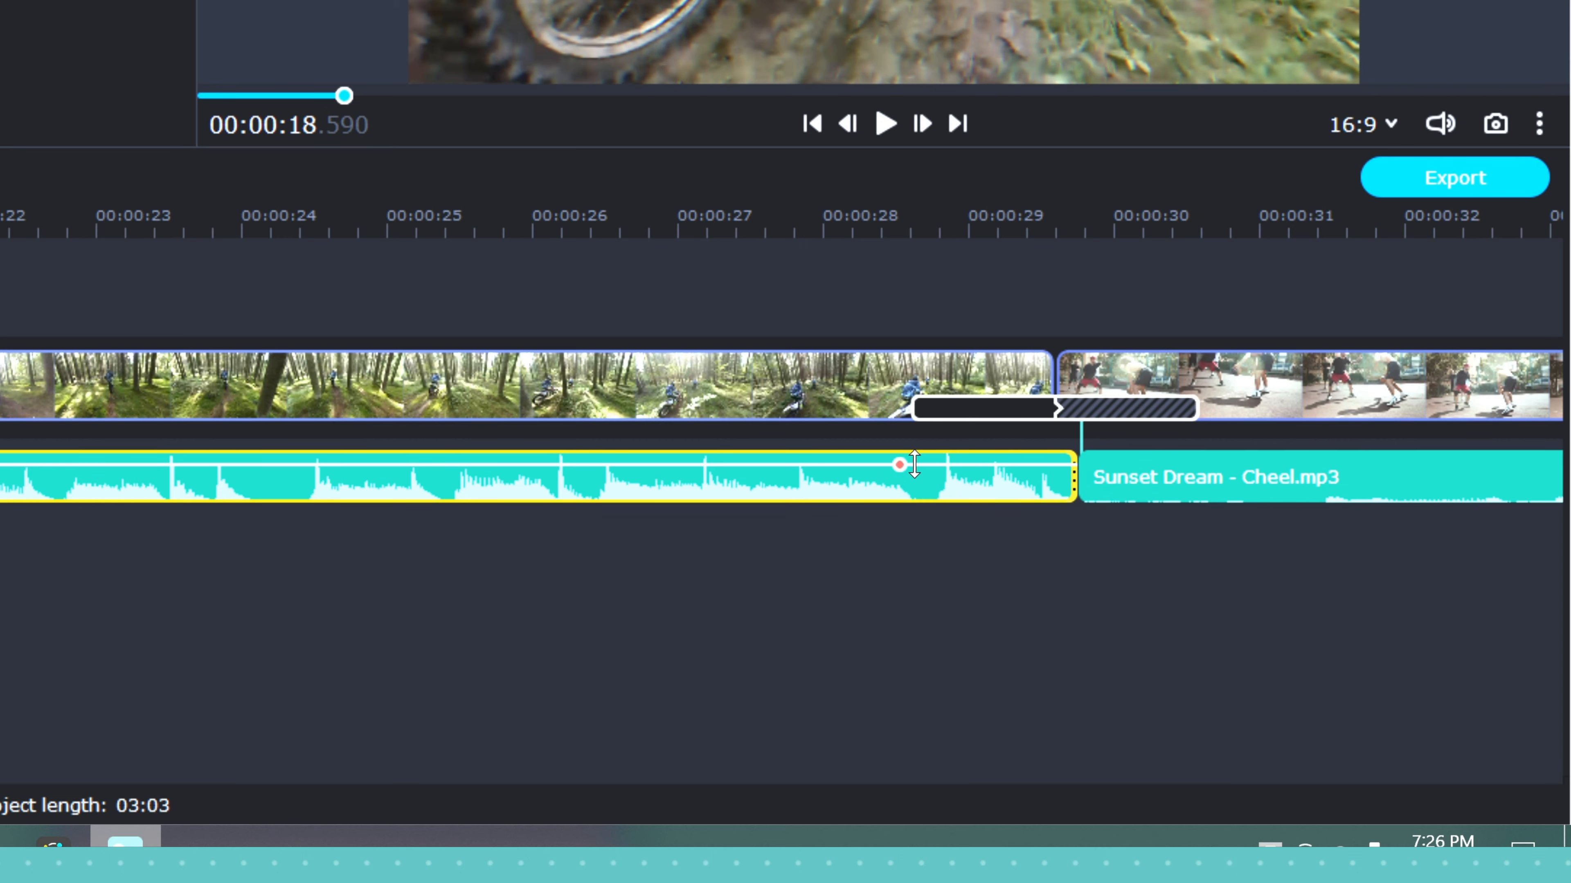
Add another volume point near the end of the Burlesque Heartache clip and lower it so the volume tapers off from the earlier point
right_click(1026, 465)
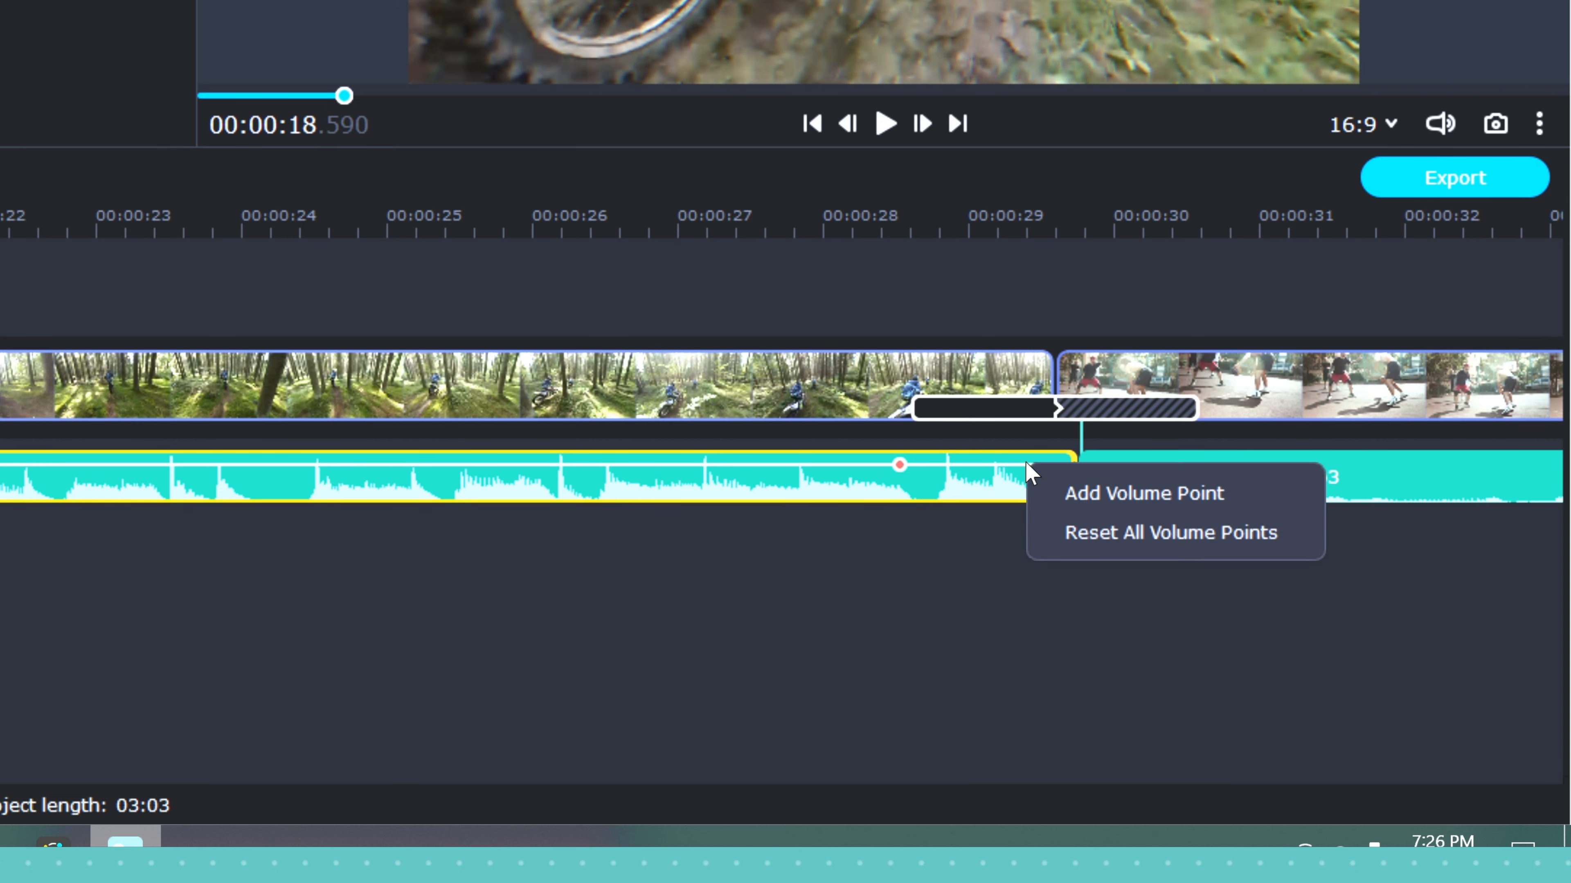
left_click(1045, 490)
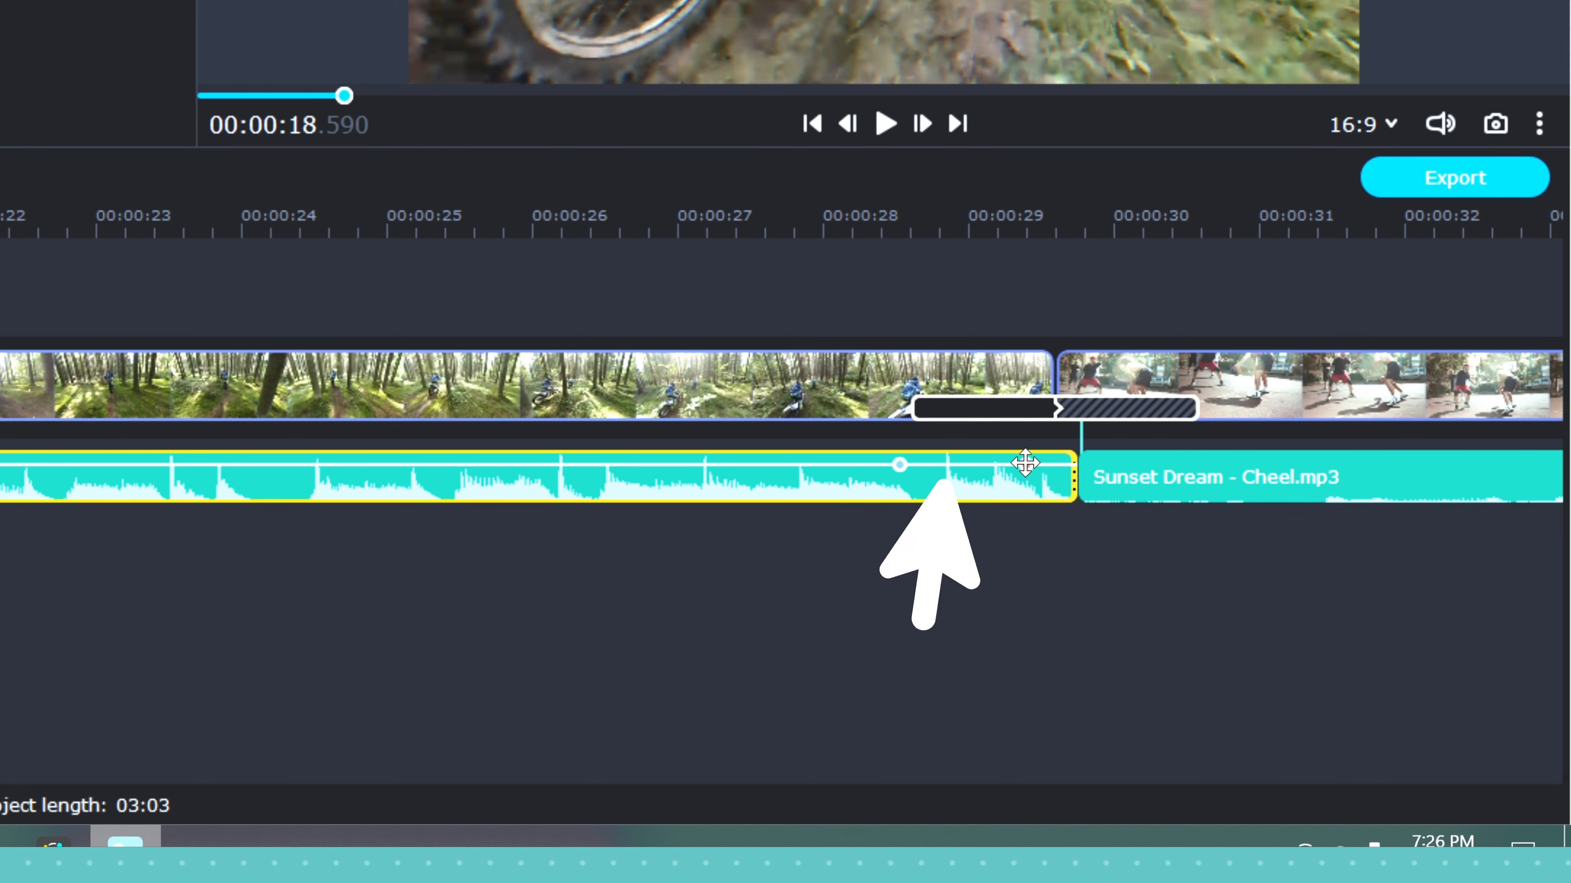
left_click_drag(1026, 465, 1057, 490)
left_click(914, 466)
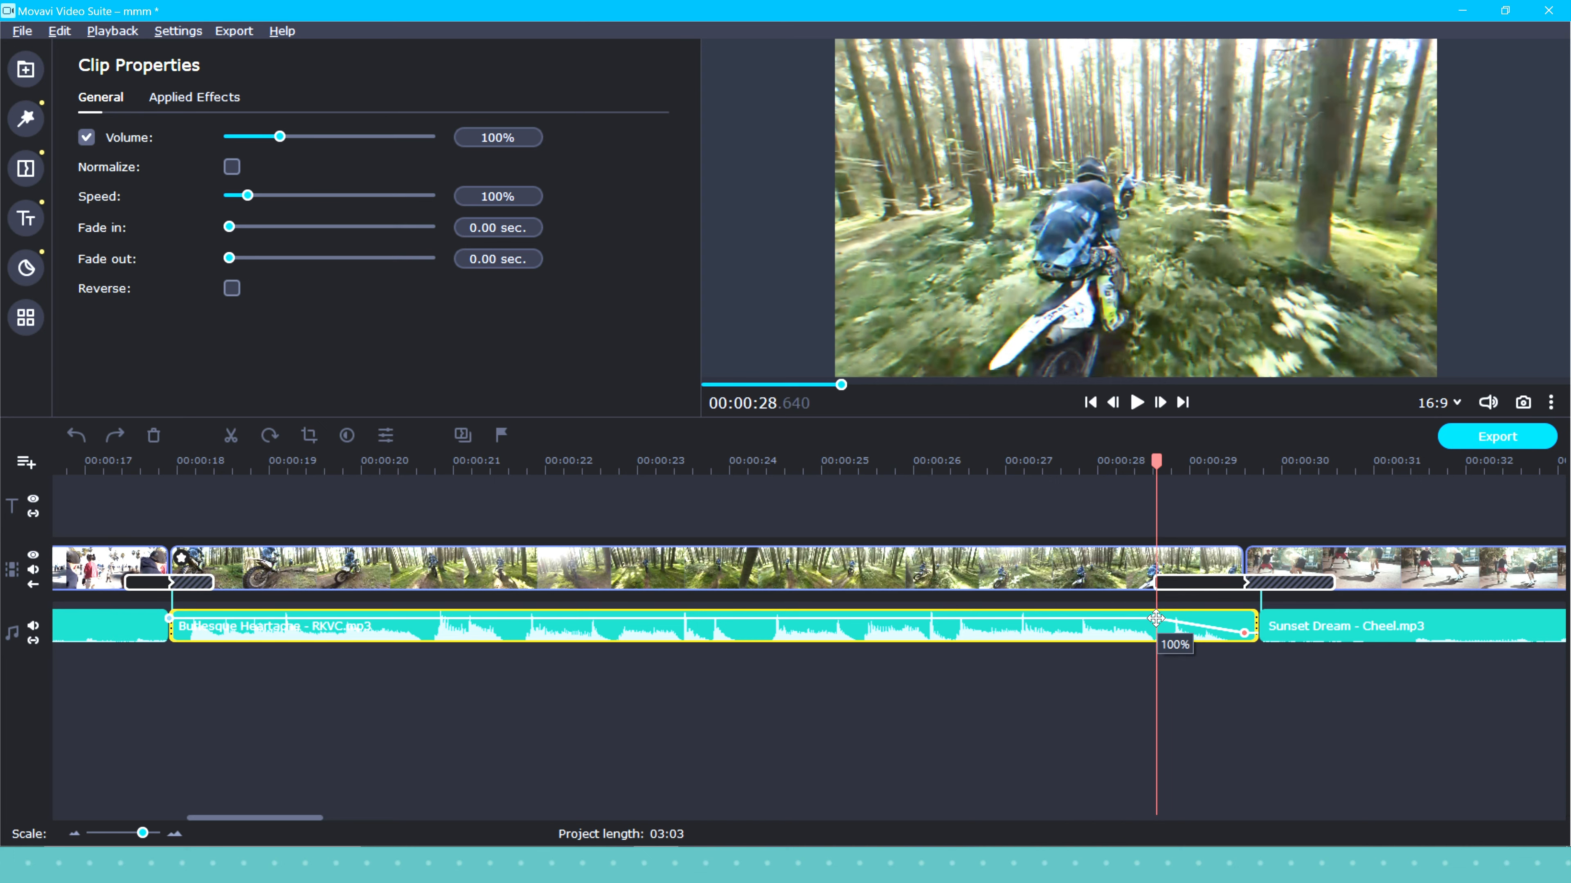
left_click_drag(1155, 619, 1155, 624)
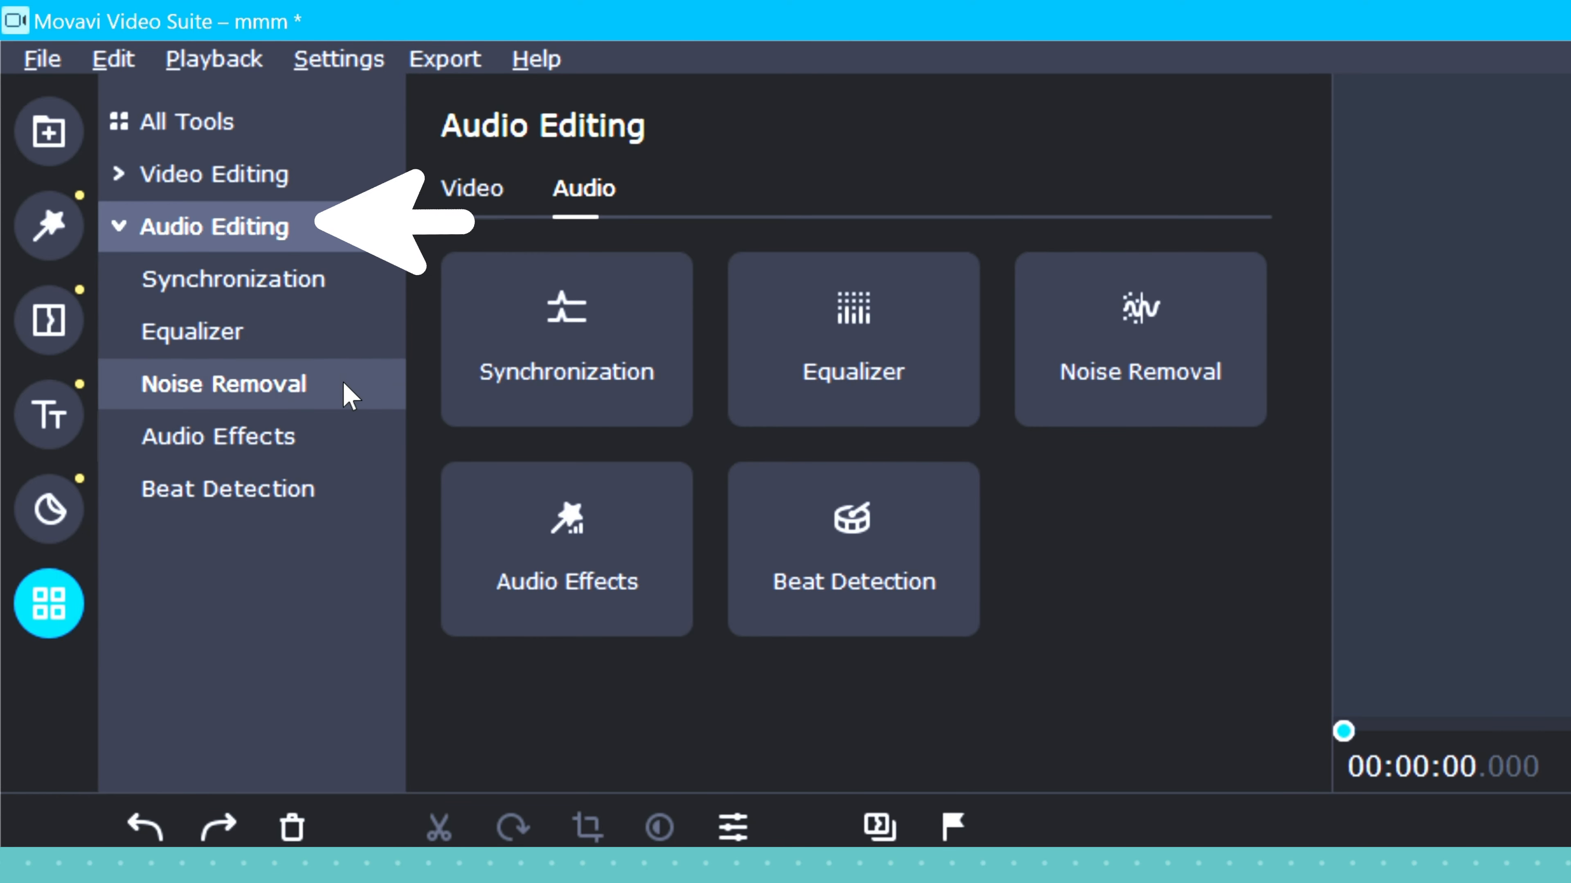
Look through the audio editing tools from Synchronization, Equalizer and Noise Removal to Audio Effects and Beat Detection
left_click(608, 281)
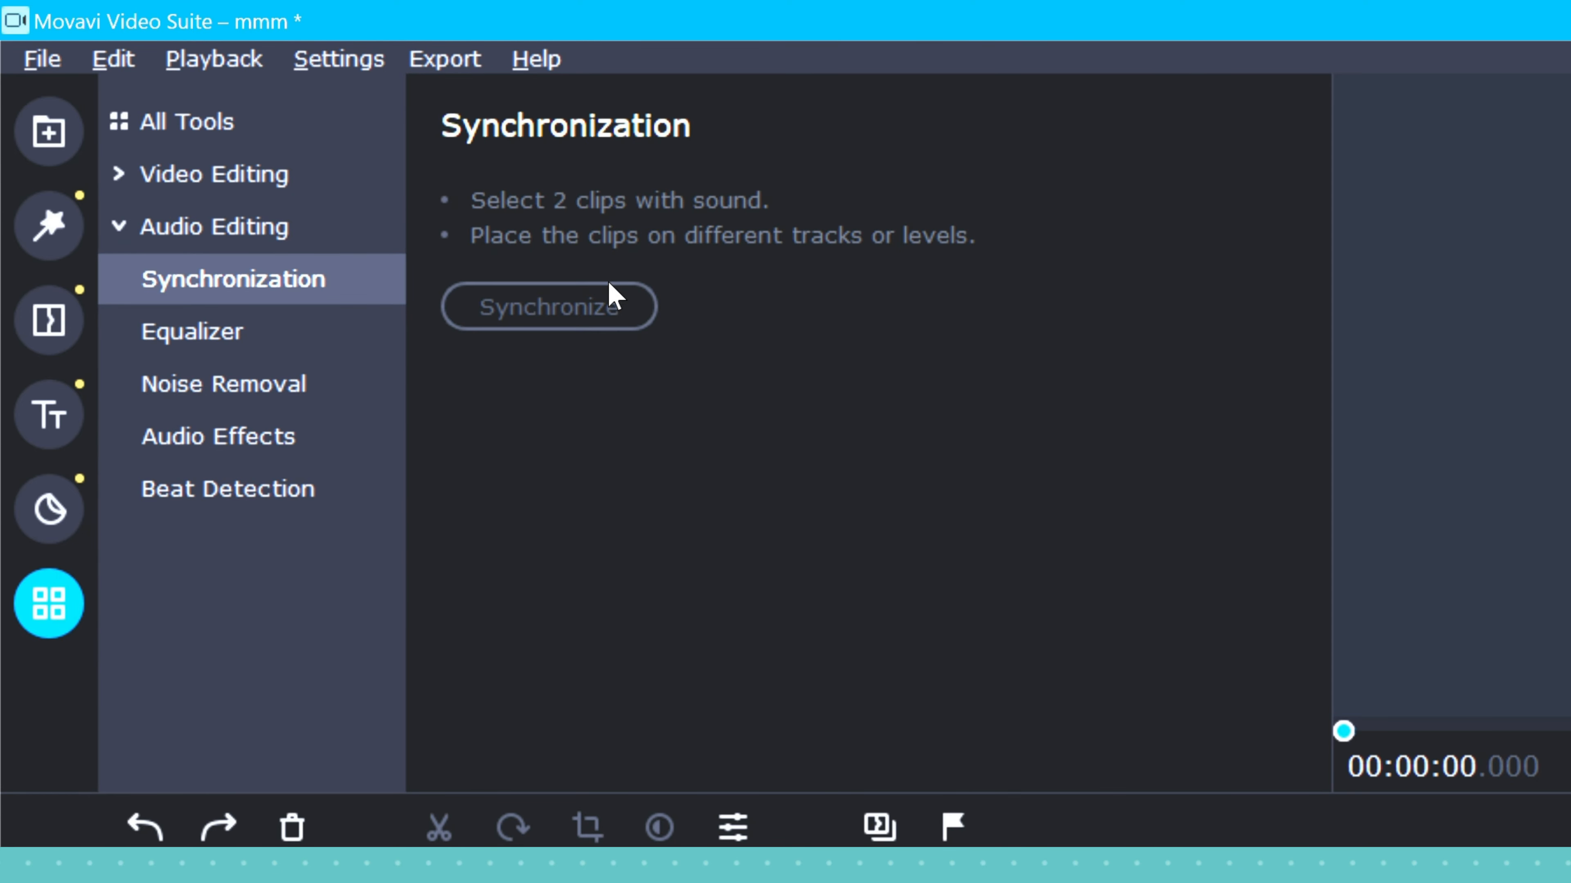
left_click(388, 334)
key("Down")
key("Down")
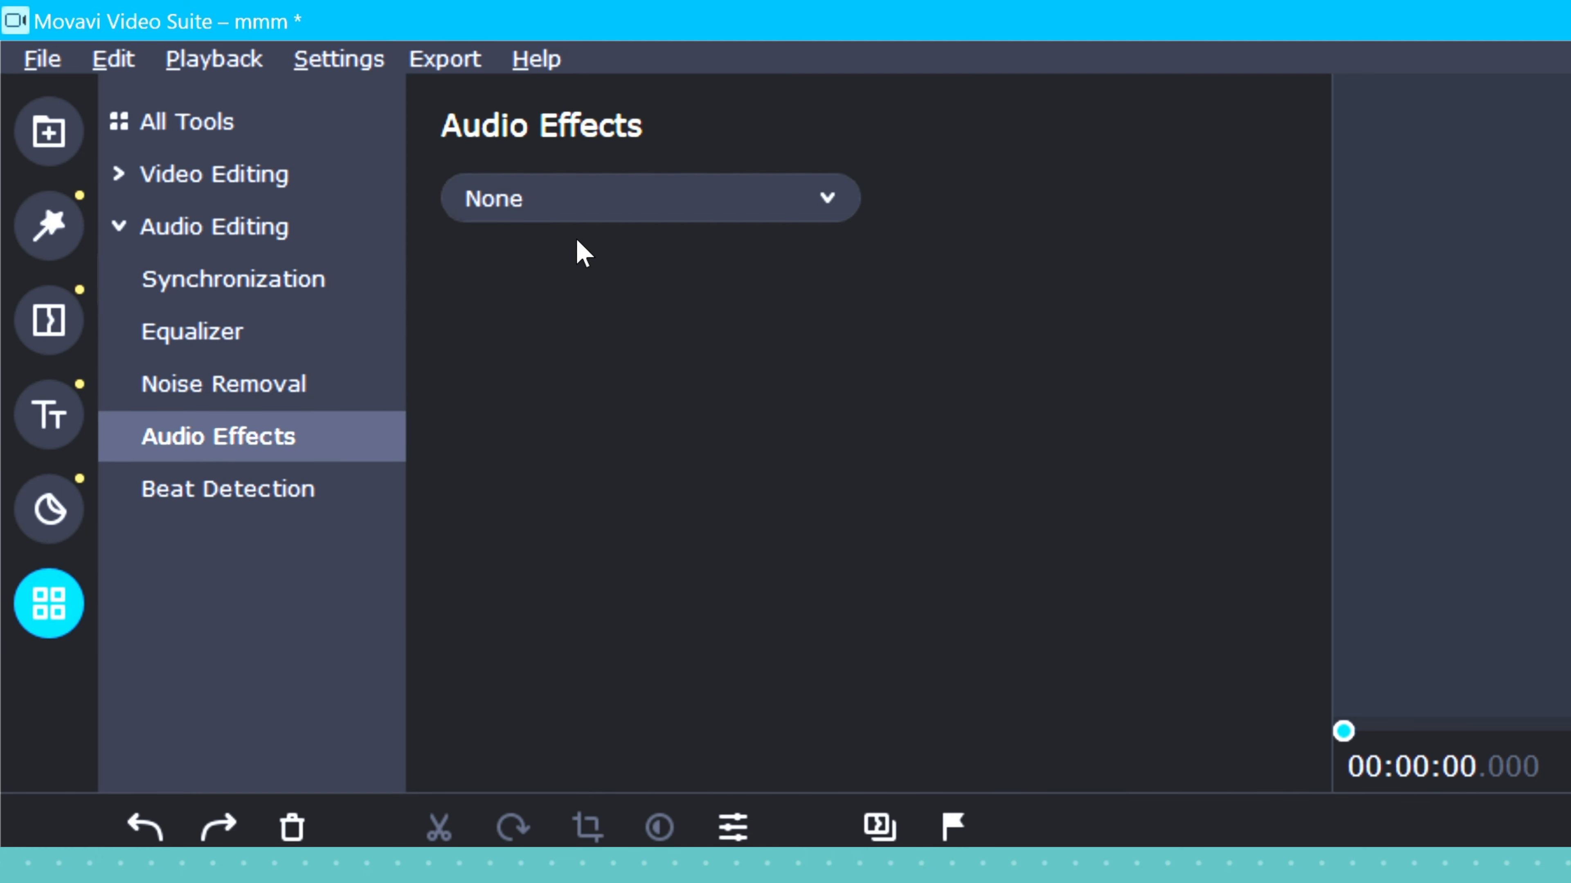
left_click(611, 192)
left_click(324, 488)
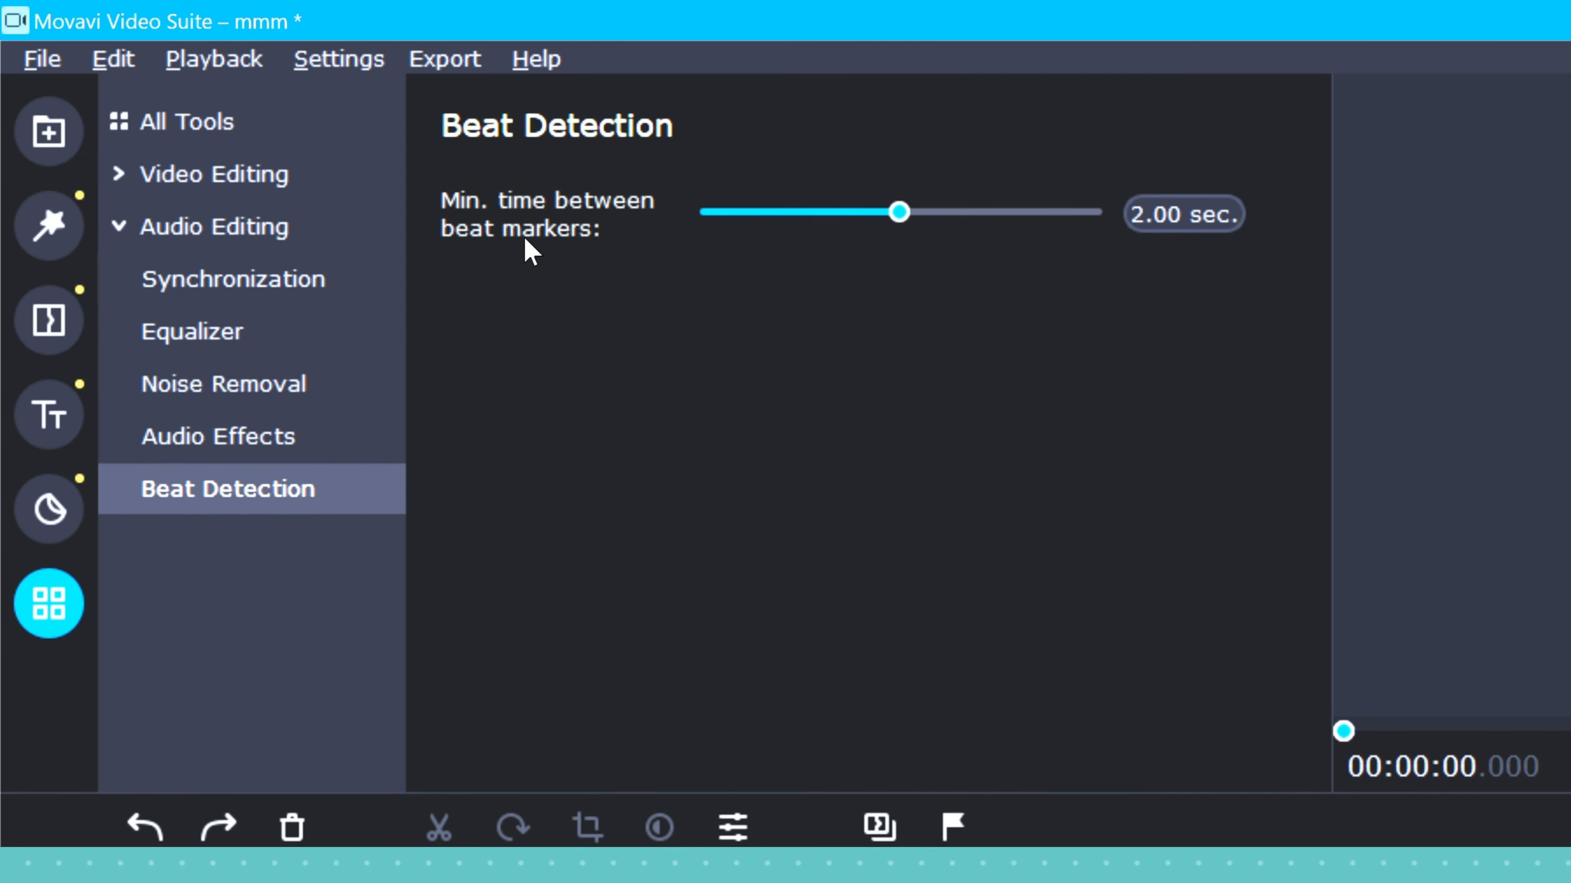